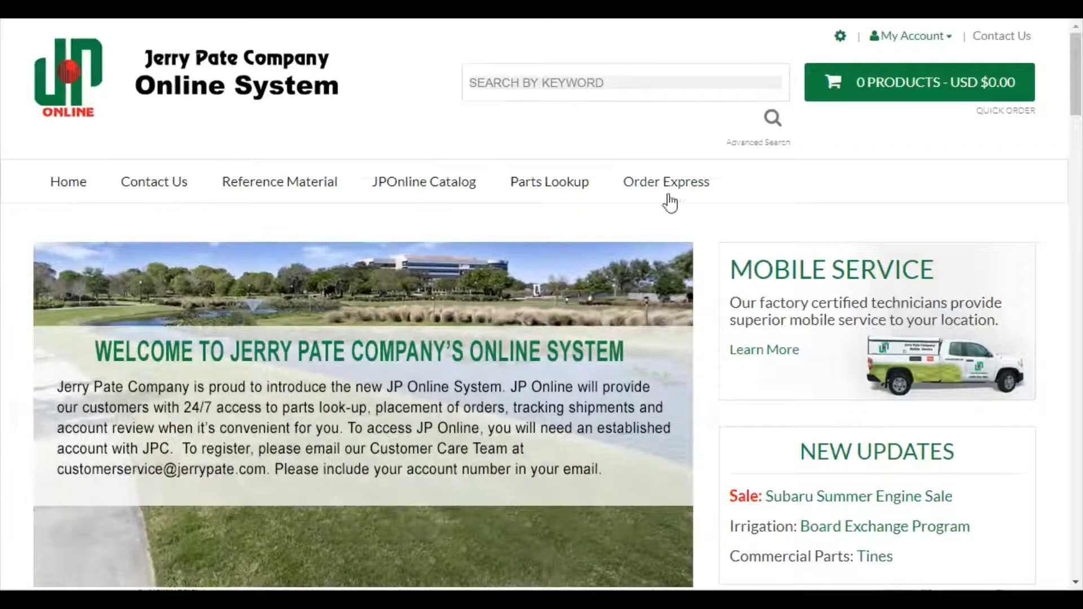
Step: Open the Order Express page and enter TEST as the purchase order number
{"action": "left_click", "coordinate": [666, 185]}
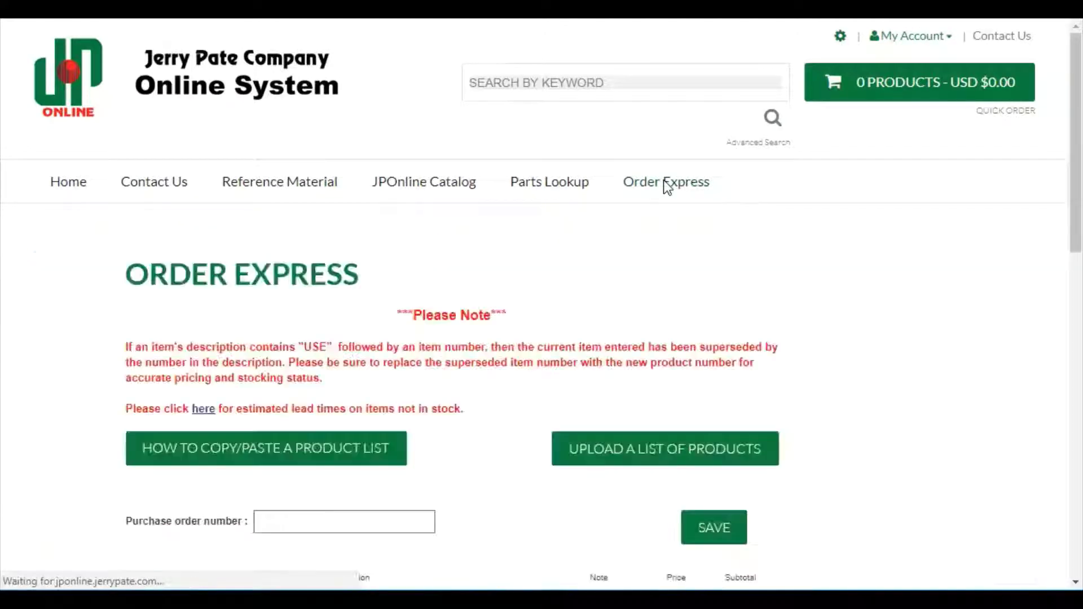
{"action": "scroll", "coordinate": [446, 332], "scroll_direction": "down", "scroll_amount": 3}
{"action": "left_click", "coordinate": [301, 353]}
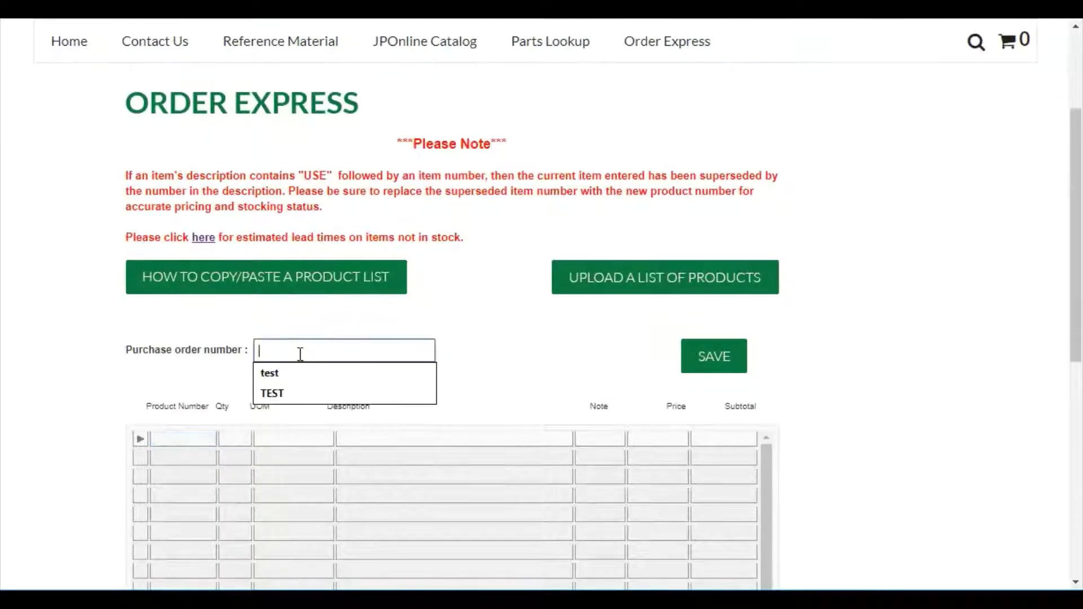
{"action": "type", "text": "TEST"}
Step: Add product 93-4263 with a quantity of 3 to the first order line
{"action": "left_click", "coordinate": [181, 440]}
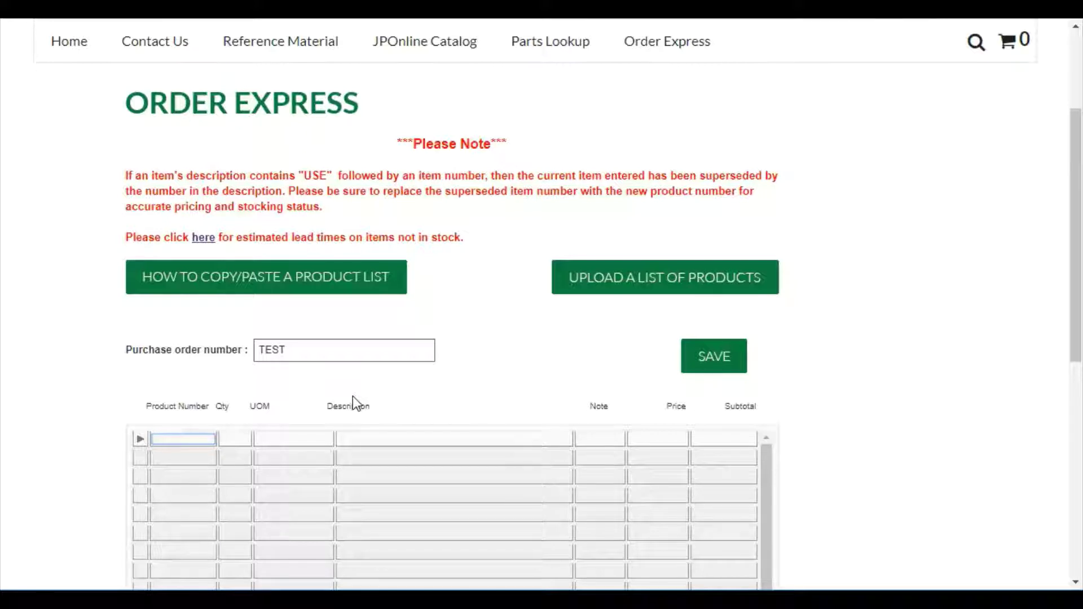
{"action": "type", "text": "93-4263"}
{"action": "key", "text": "Tab"}
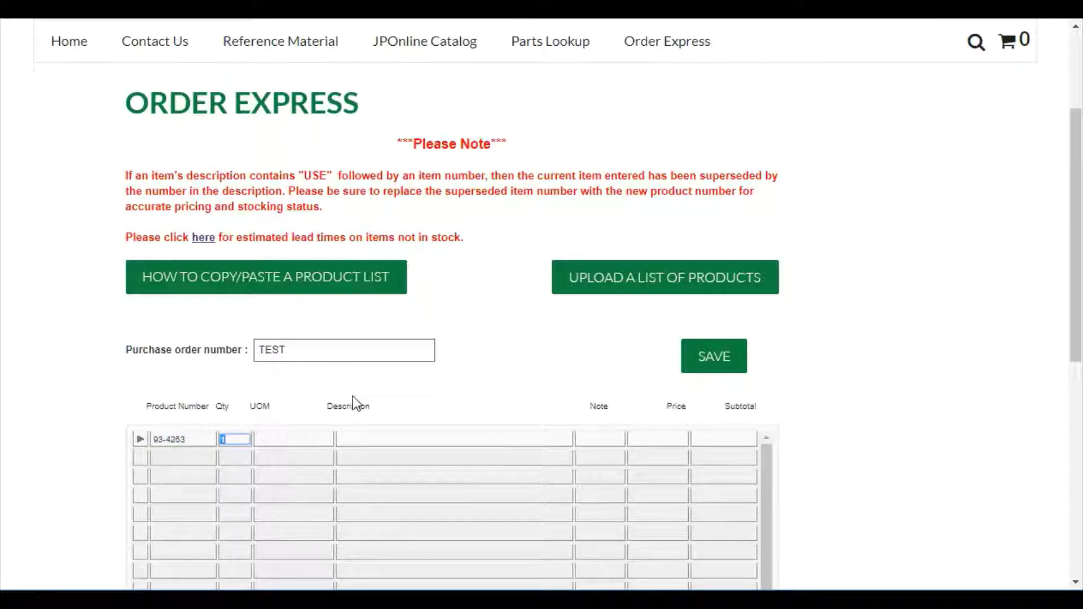
{"action": "type", "text": "3"}
{"action": "key", "text": "Return"}
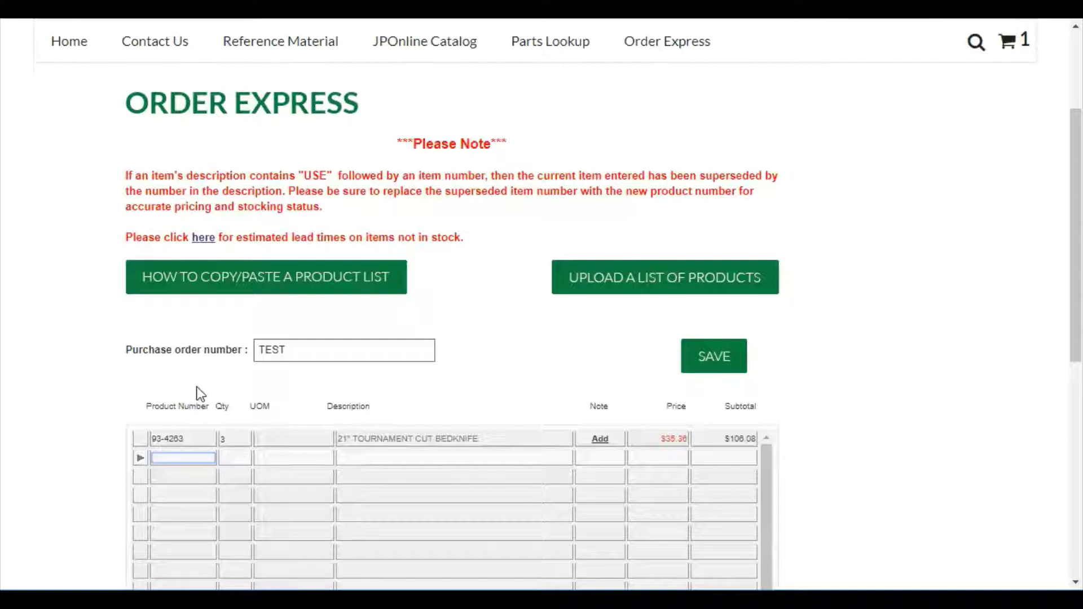
Step: Add product A021000740 with a quantity of 1 to the second order line
{"action": "type", "text": "A021000740"}
{"action": "key", "text": "Tab"}
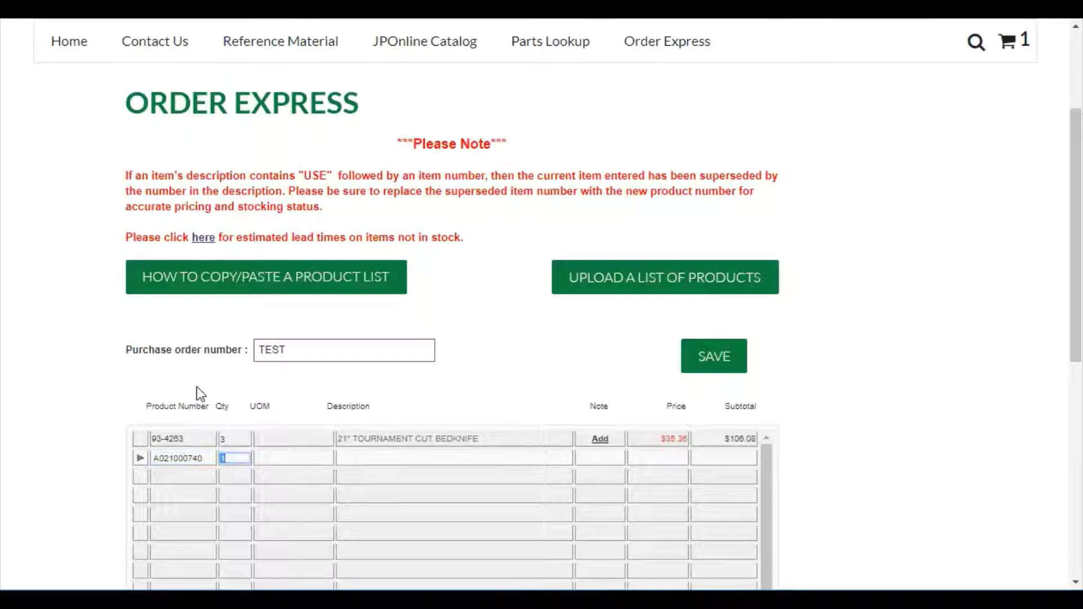
{"action": "key", "text": "Return"}
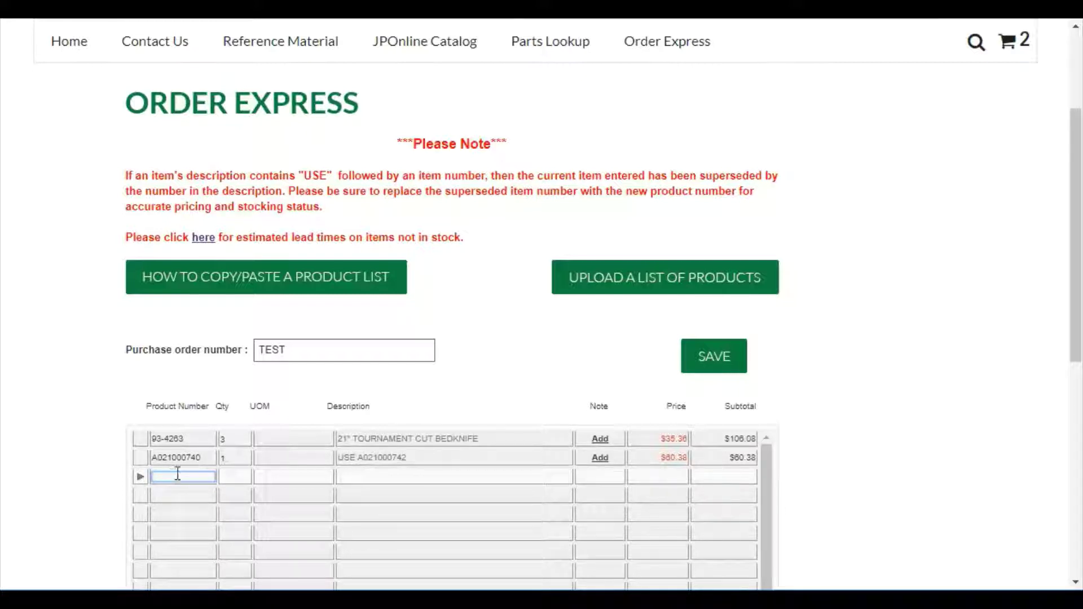
Step: Add the replacement product A021000742 with a quantity of 1 on the third order line
{"action": "type", "text": "021000742"}
{"action": "key", "text": "Tab"}
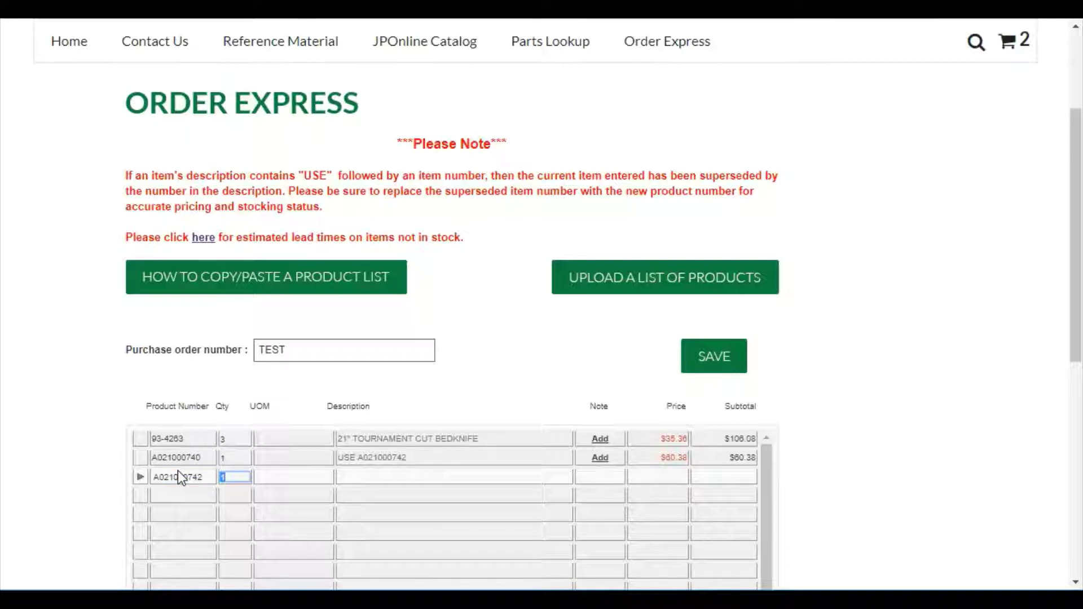
{"action": "key", "text": "Return"}
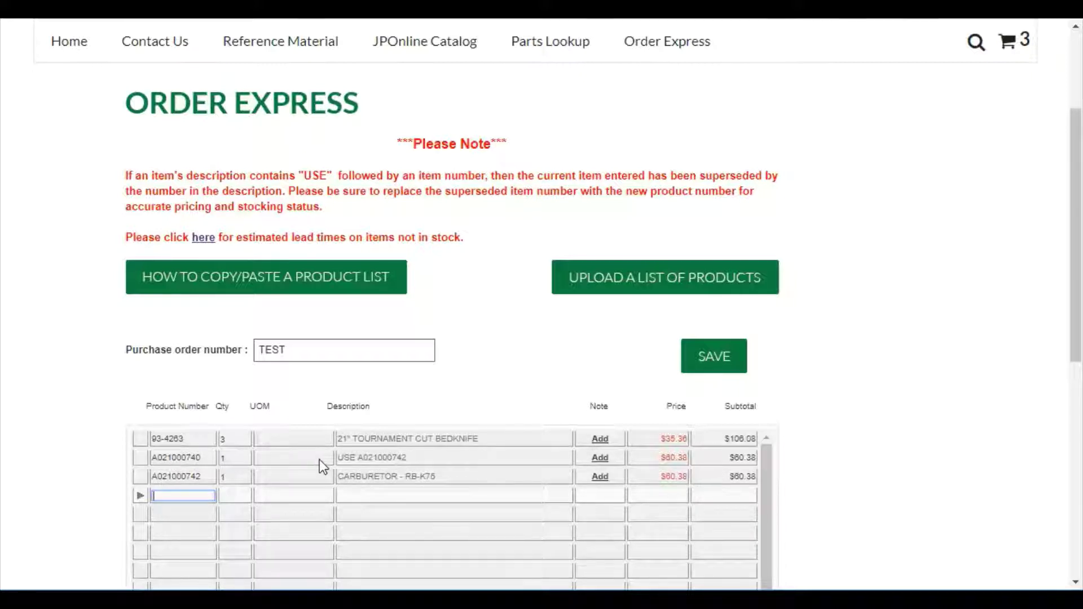
Step: Remove the order line for the superseded product A021000740 and confirm the removal
{"action": "left_click", "coordinate": [140, 459]}
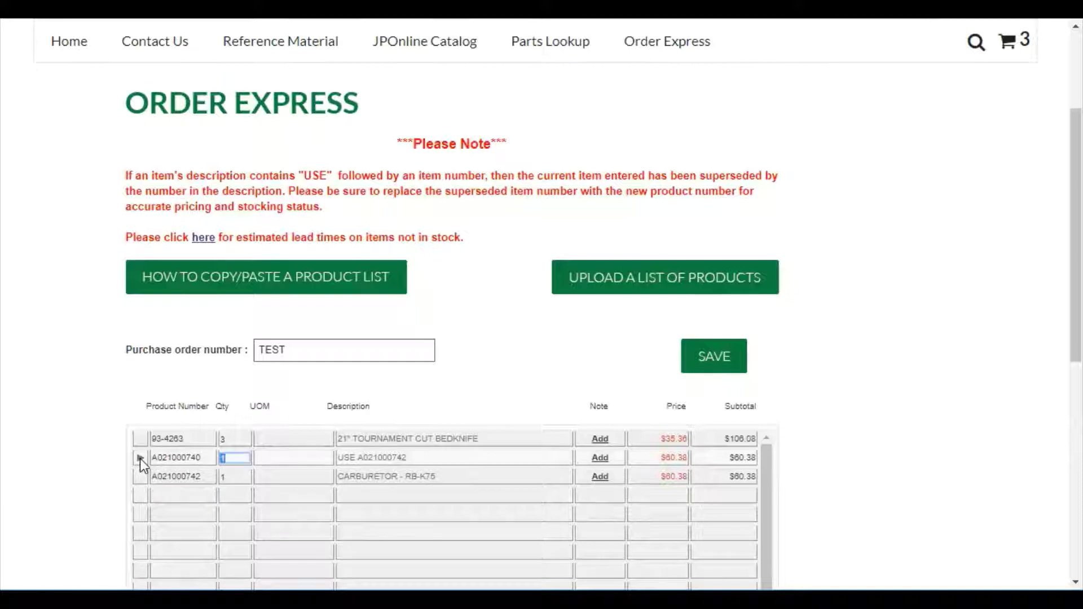
{"action": "scroll", "coordinate": [80, 466], "scroll_direction": "down", "scroll_amount": 6}
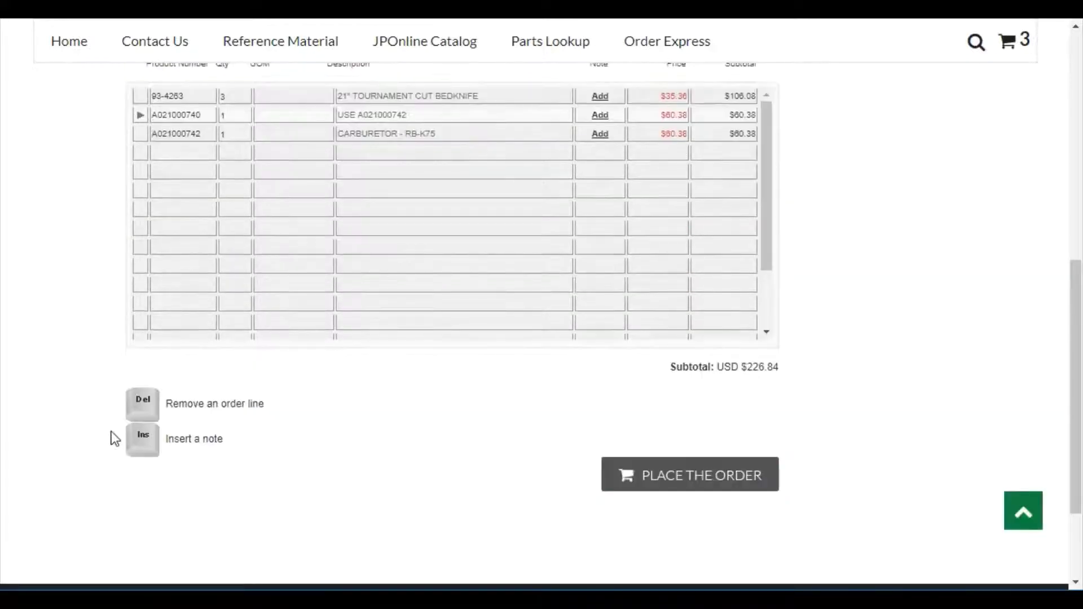
{"action": "left_click", "coordinate": [145, 416]}
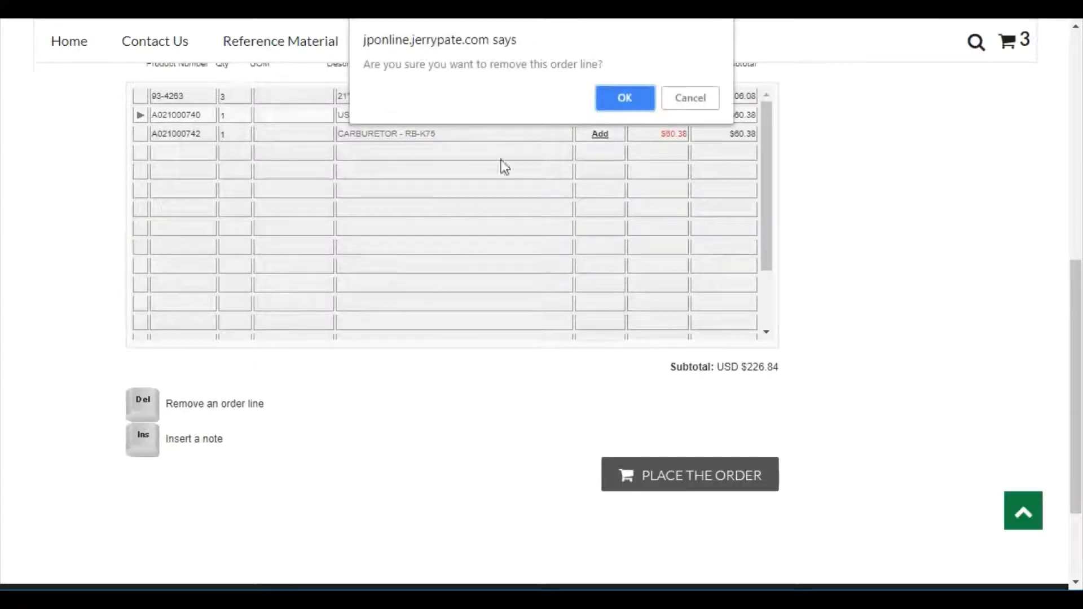
{"action": "left_click", "coordinate": [619, 100]}
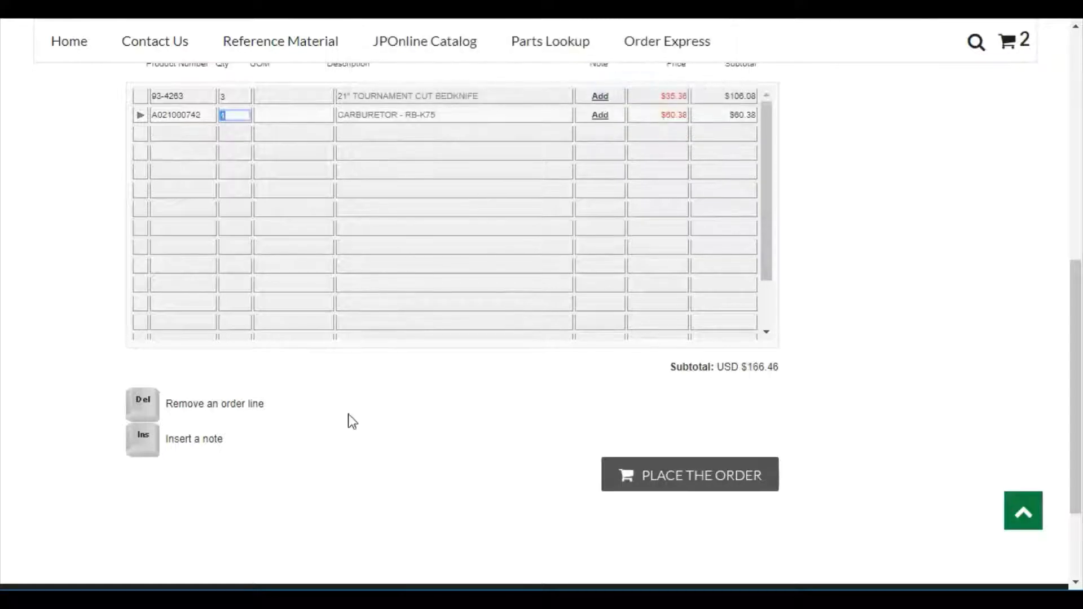
Step: Try to add product 88888 with a quantity of 3 on the next empty order line
{"action": "scroll", "coordinate": [348, 414], "scroll_direction": "up", "scroll_amount": 3}
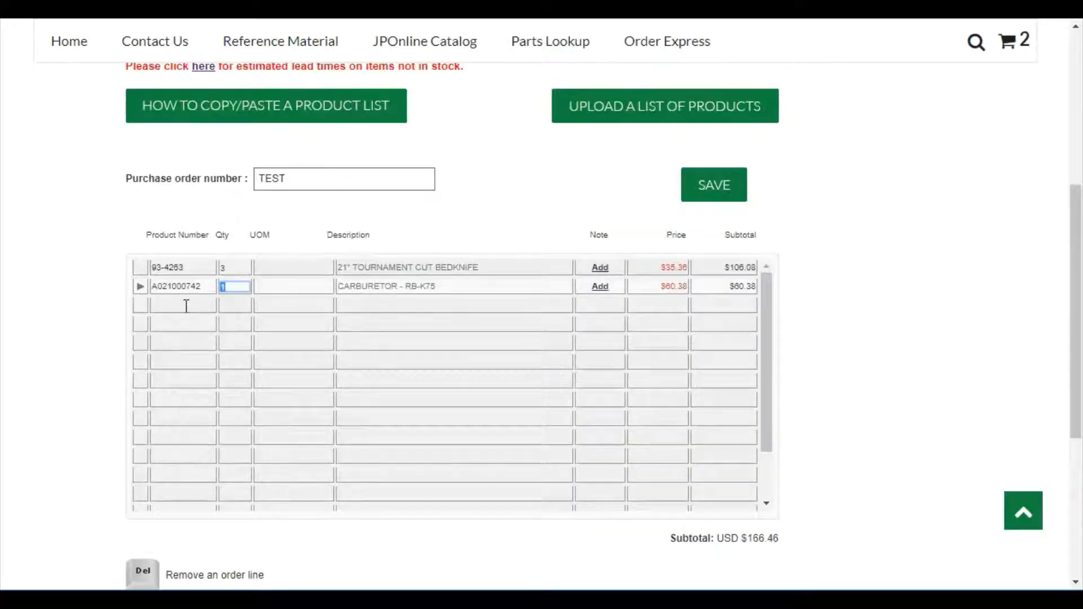
{"action": "left_click", "coordinate": [186, 306]}
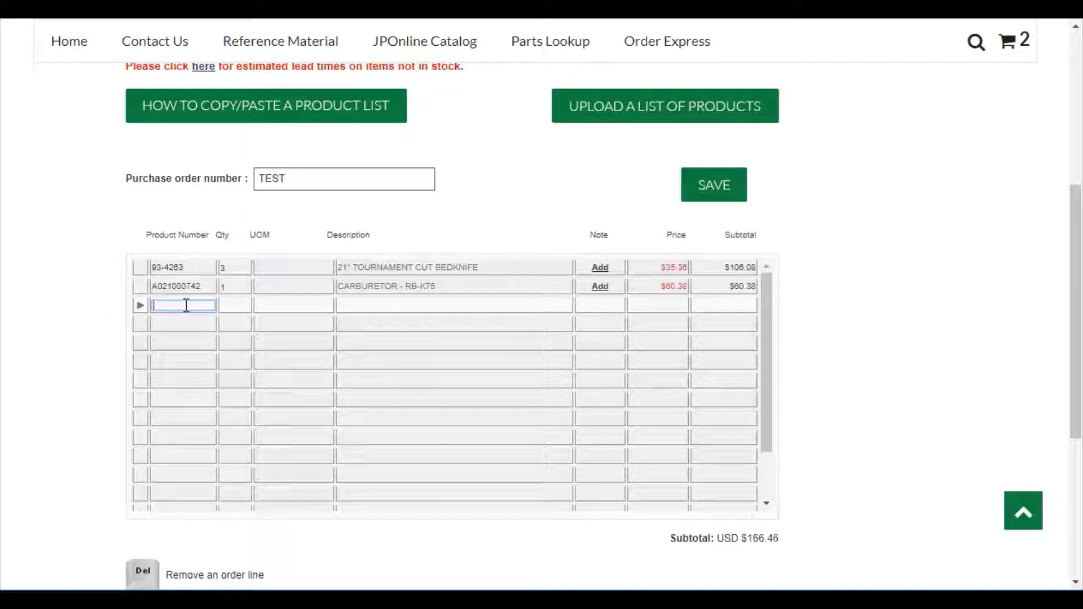
{"action": "type", "text": "8"}
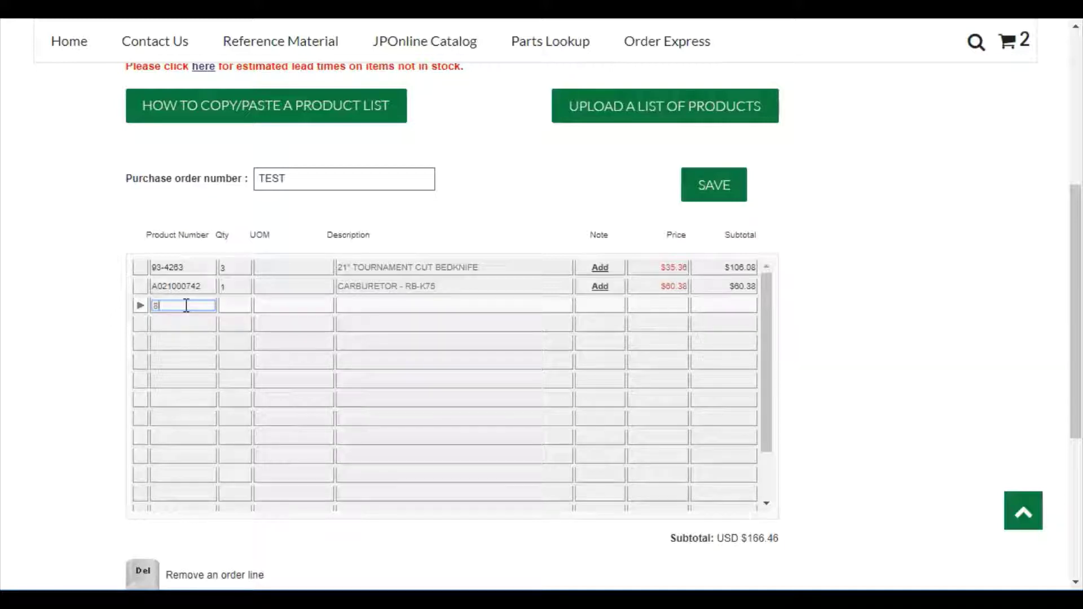
{"action": "type", "text": "8888"}
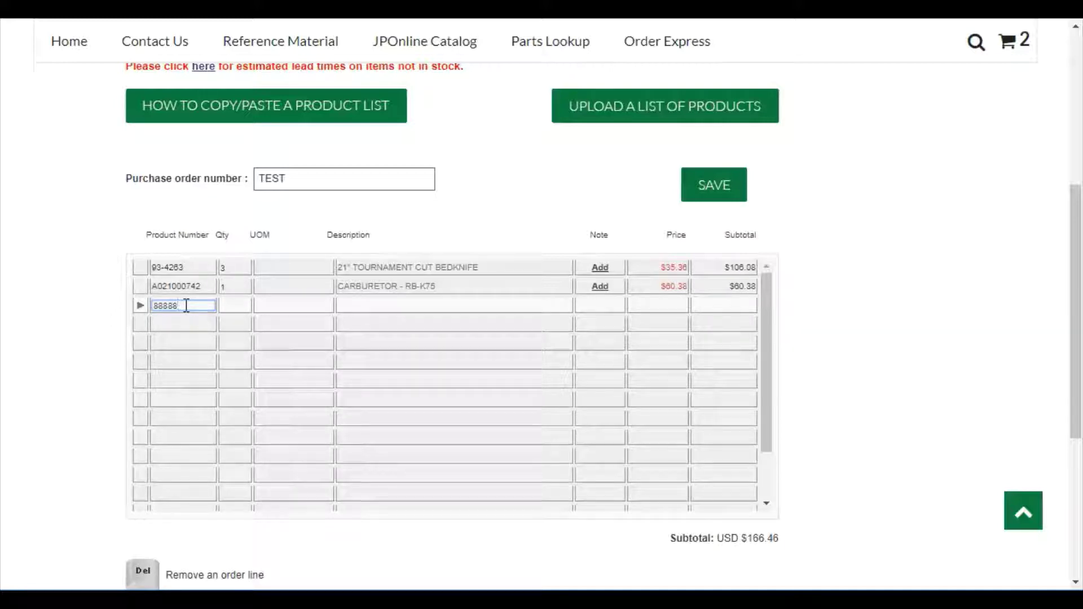
{"action": "key", "text": "Tab"}
{"action": "type", "text": "3"}
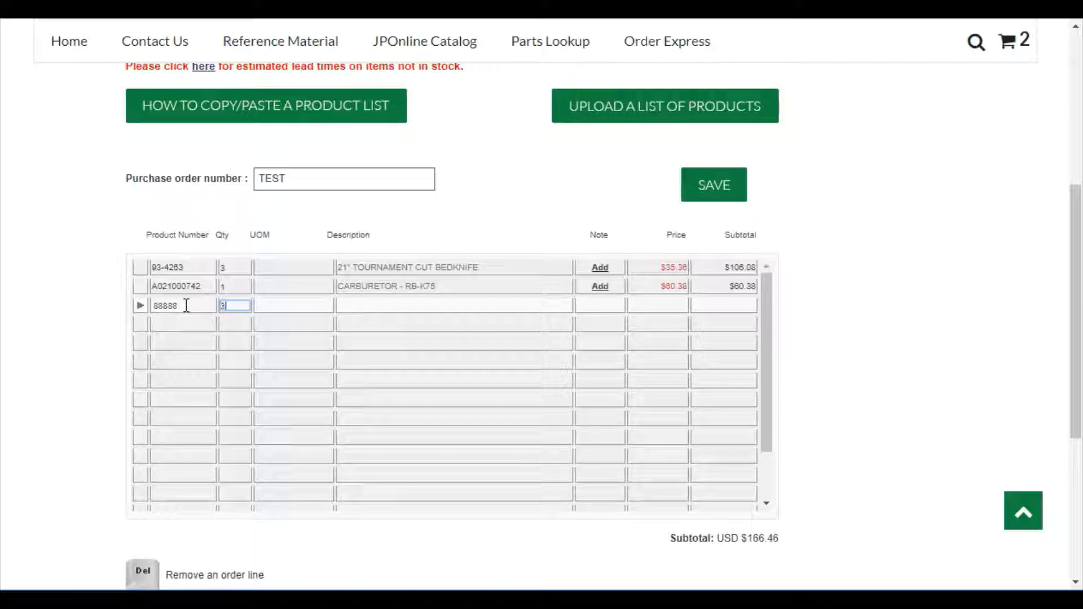
{"action": "key", "text": "Return"}
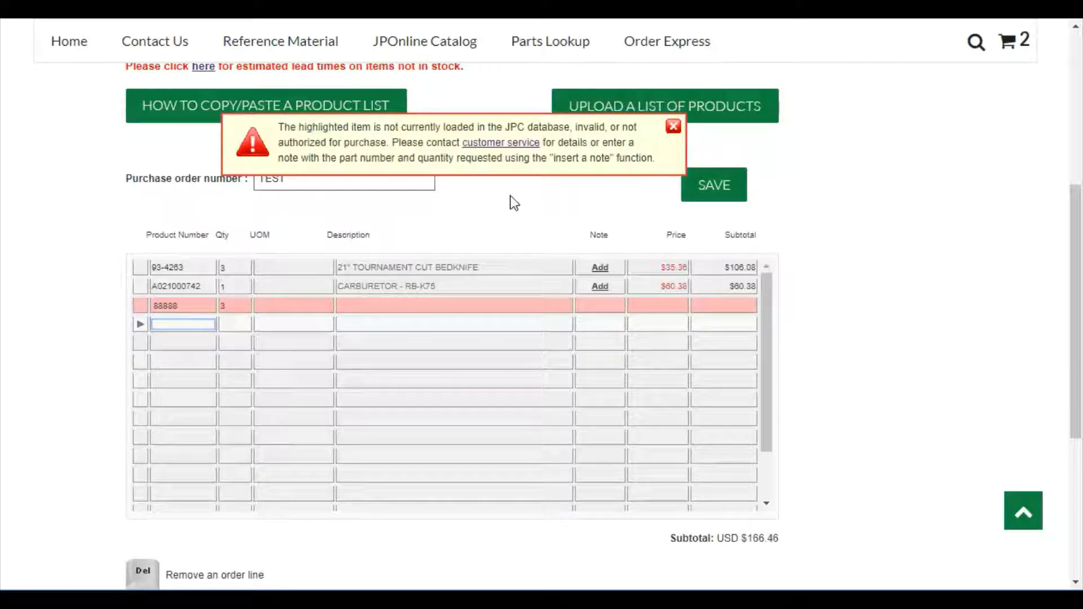
Step: Dismiss the error messages and remove the invalid 88888 order line
{"action": "left_click", "coordinate": [673, 127]}
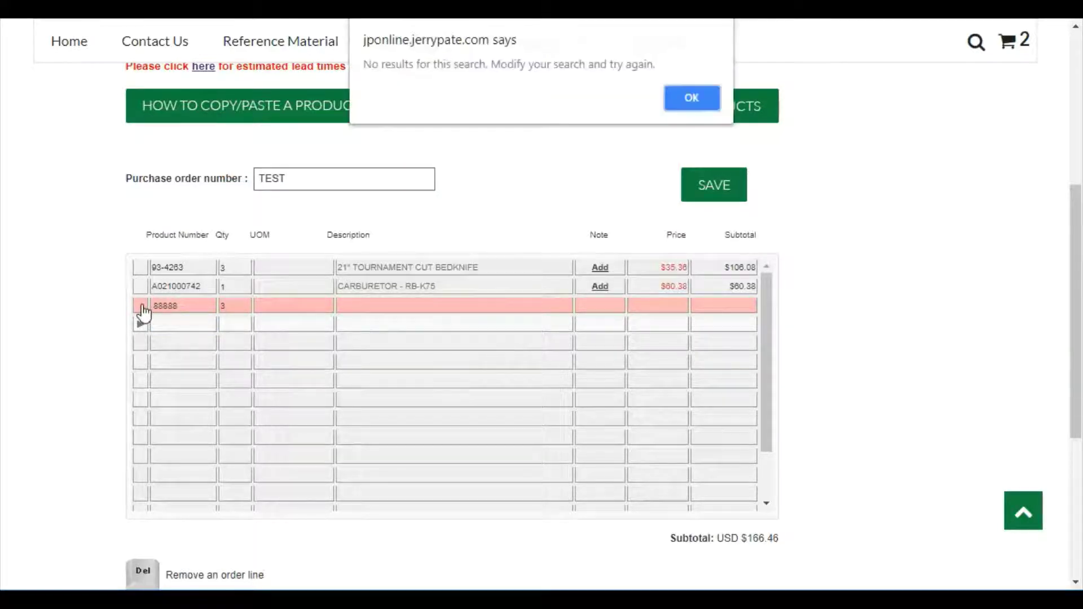
{"action": "left_click", "coordinate": [693, 98]}
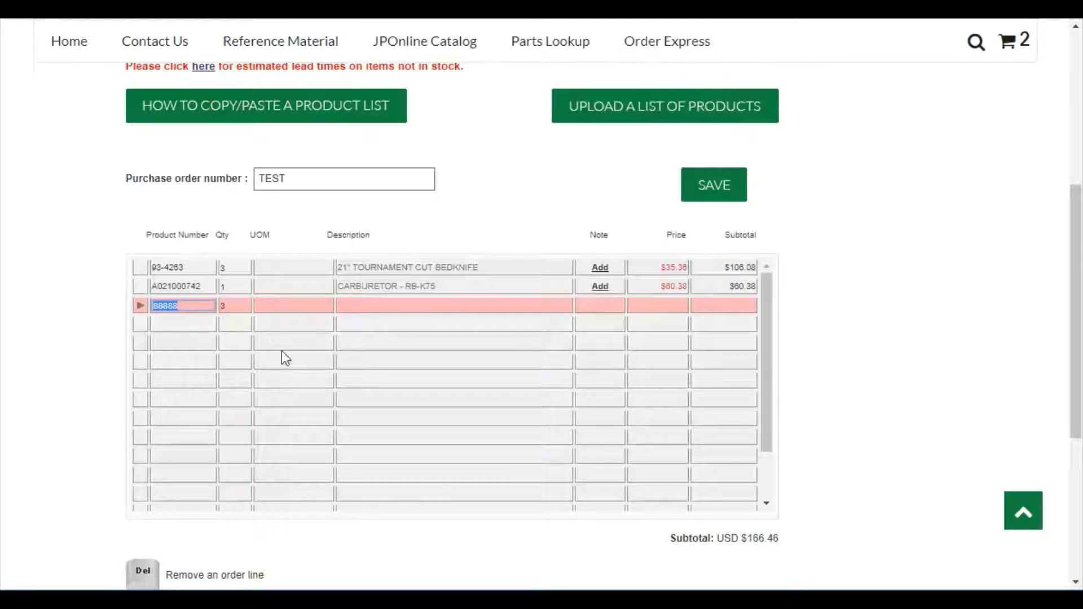
{"action": "left_click", "coordinate": [143, 573]}
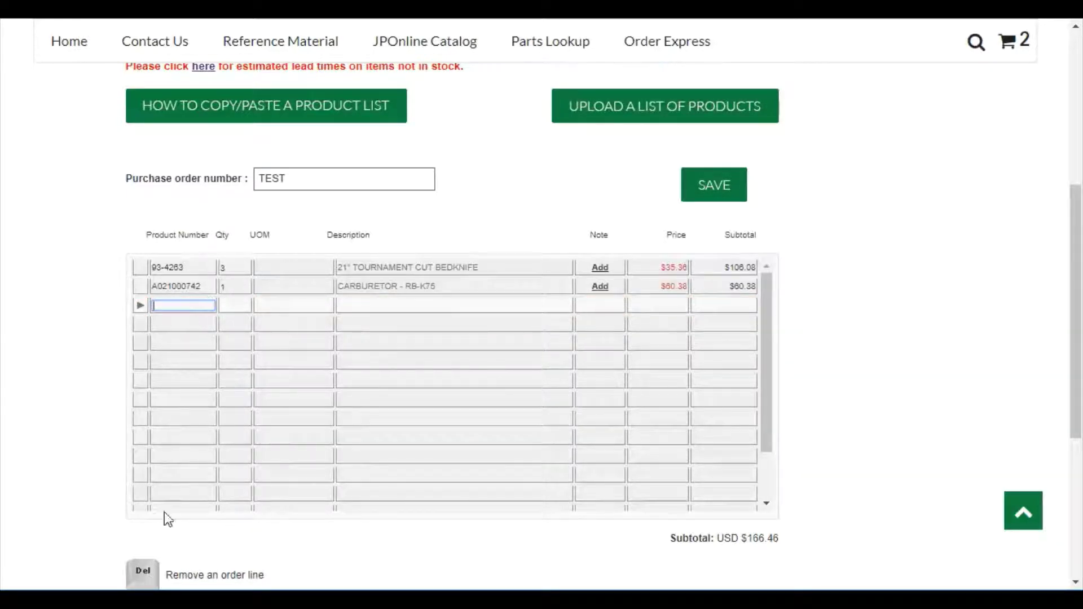
Step: Insert the note "88888 QTY 3" under the A021000742 carburetor line
{"action": "scroll", "coordinate": [89, 513], "scroll_direction": "down", "scroll_amount": 3}
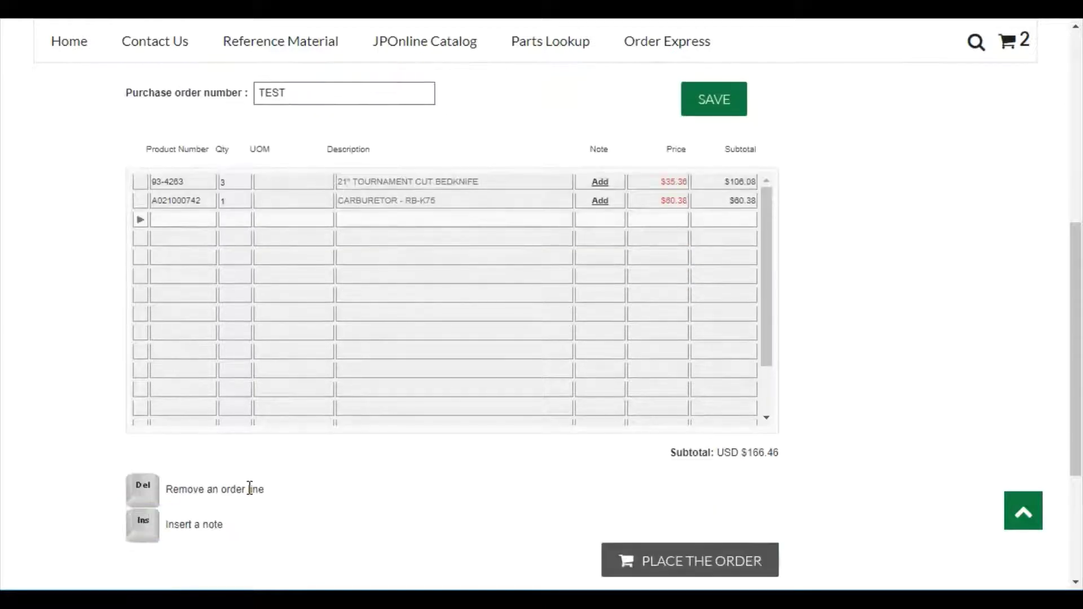
{"action": "left_click", "coordinate": [157, 536]}
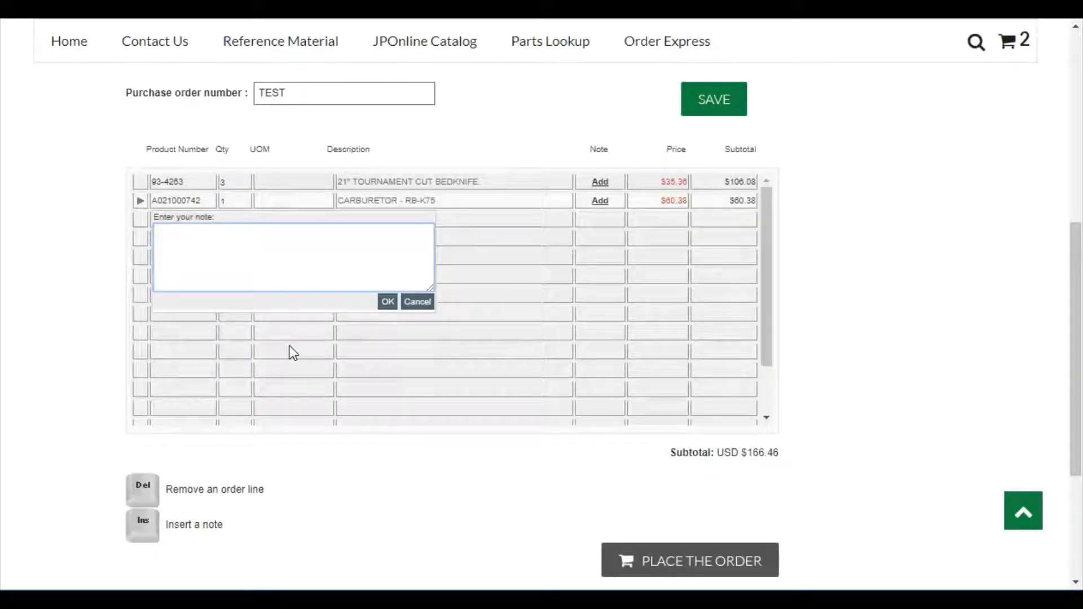
{"action": "type", "text": "88888 QTY "}
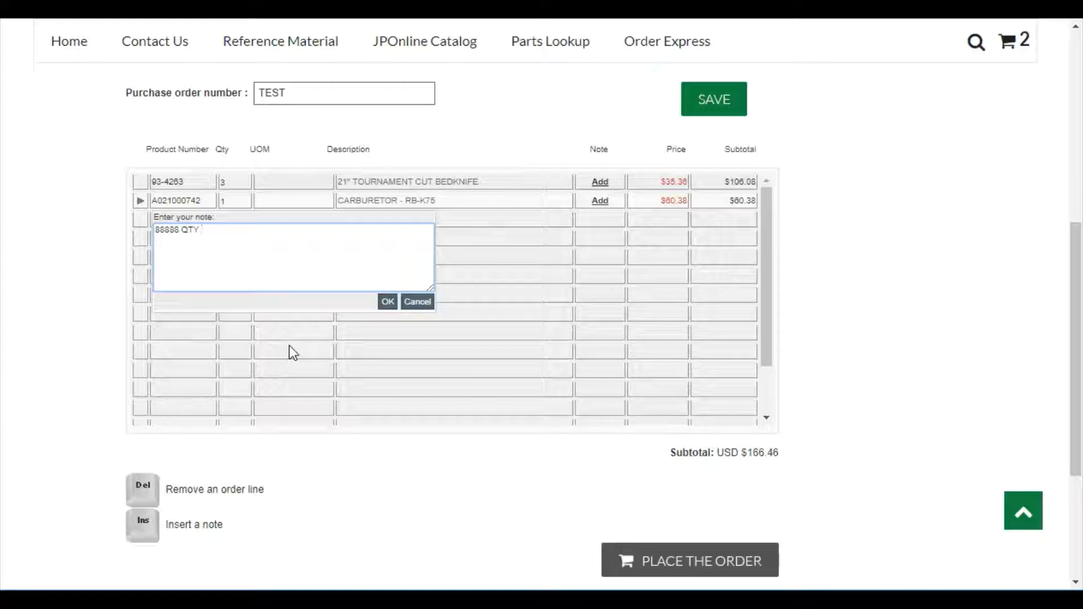
{"action": "type", "text": "3"}
{"action": "left_click", "coordinate": [384, 303]}
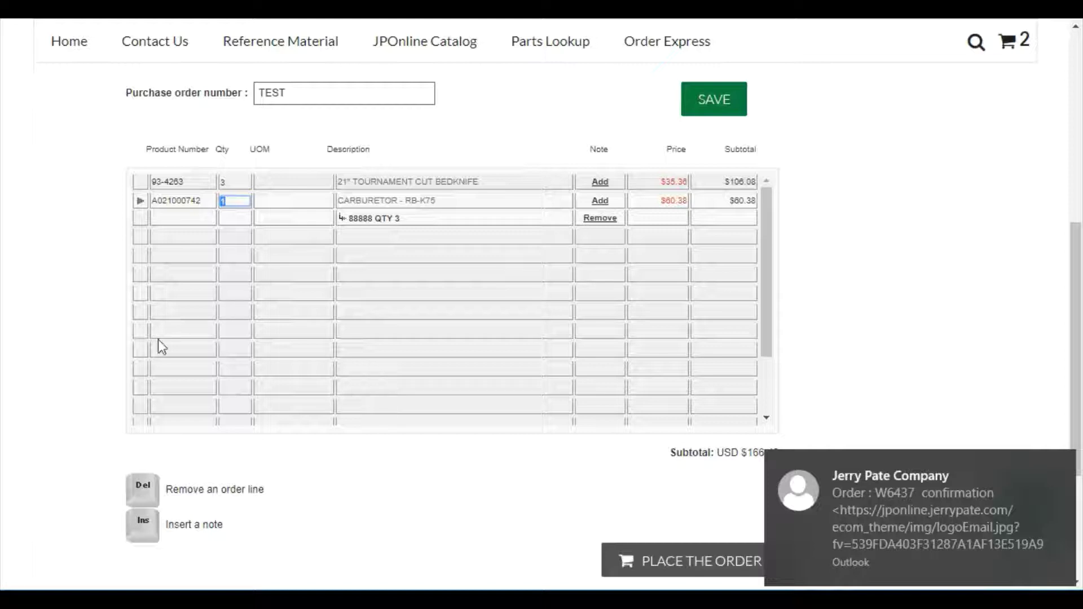
Step: Return to the home page and reopen Order Express with an empty order grid
{"action": "left_click", "coordinate": [90, 368]}
{"action": "scroll", "coordinate": [90, 368], "scroll_direction": "up", "scroll_amount": 8}
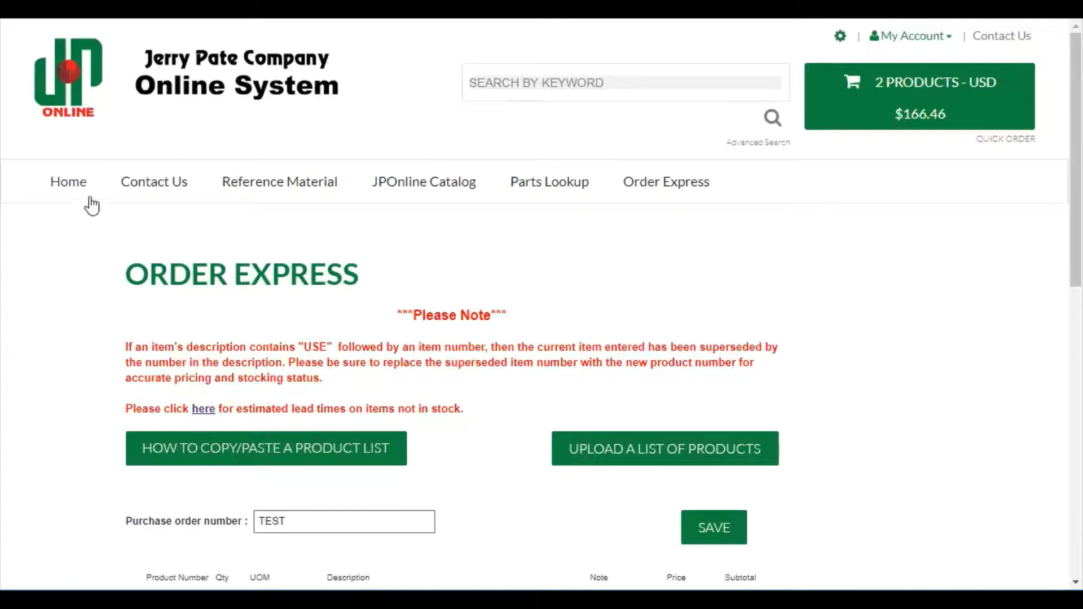
{"action": "left_click", "coordinate": [77, 185]}
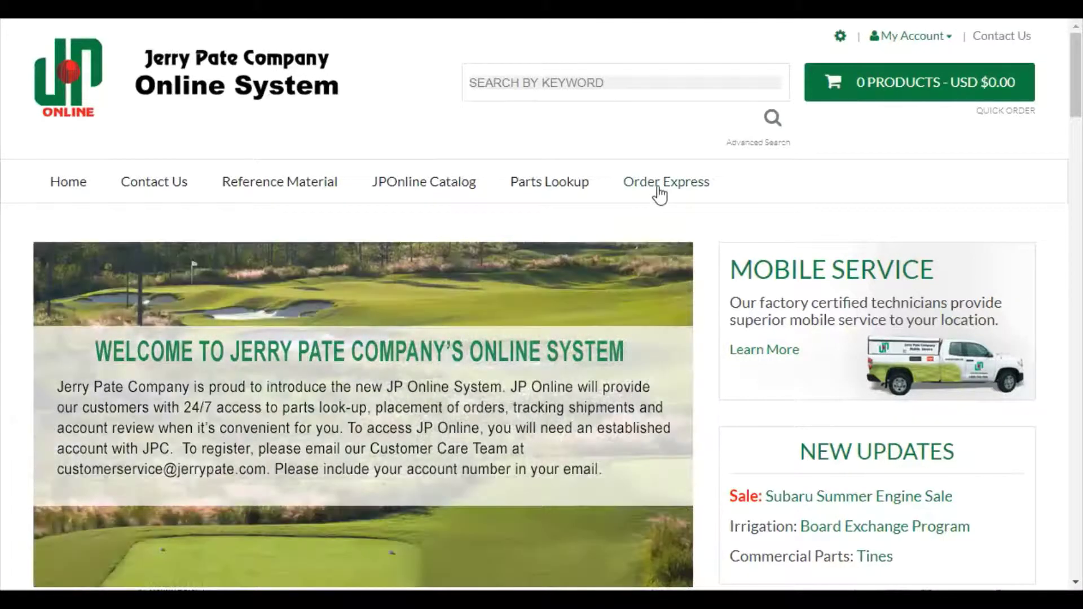
{"action": "left_click", "coordinate": [658, 187]}
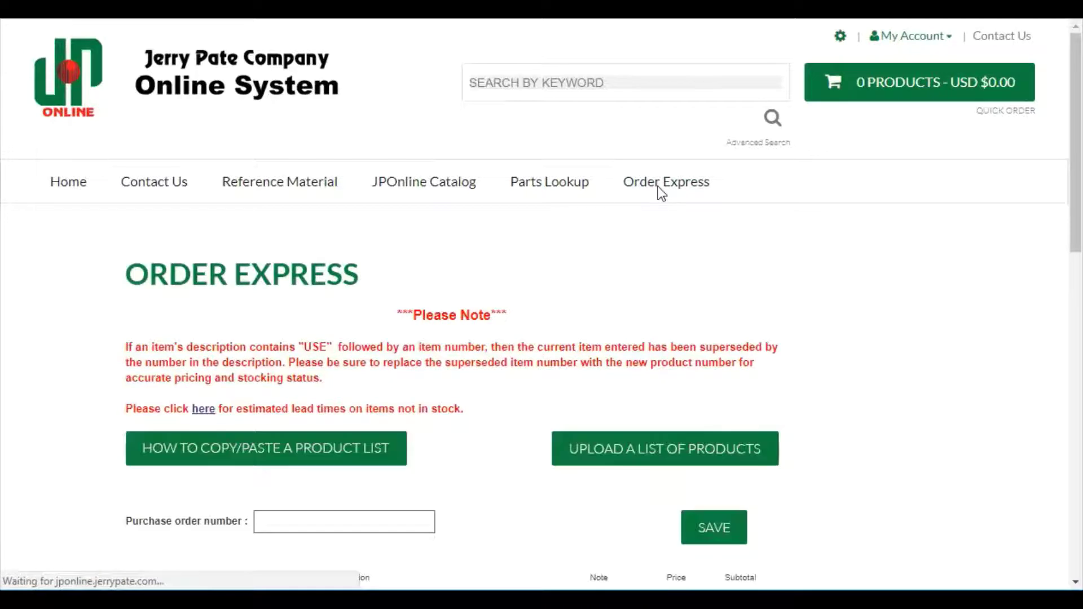
{"action": "scroll", "coordinate": [588, 336], "scroll_direction": "down", "scroll_amount": 3}
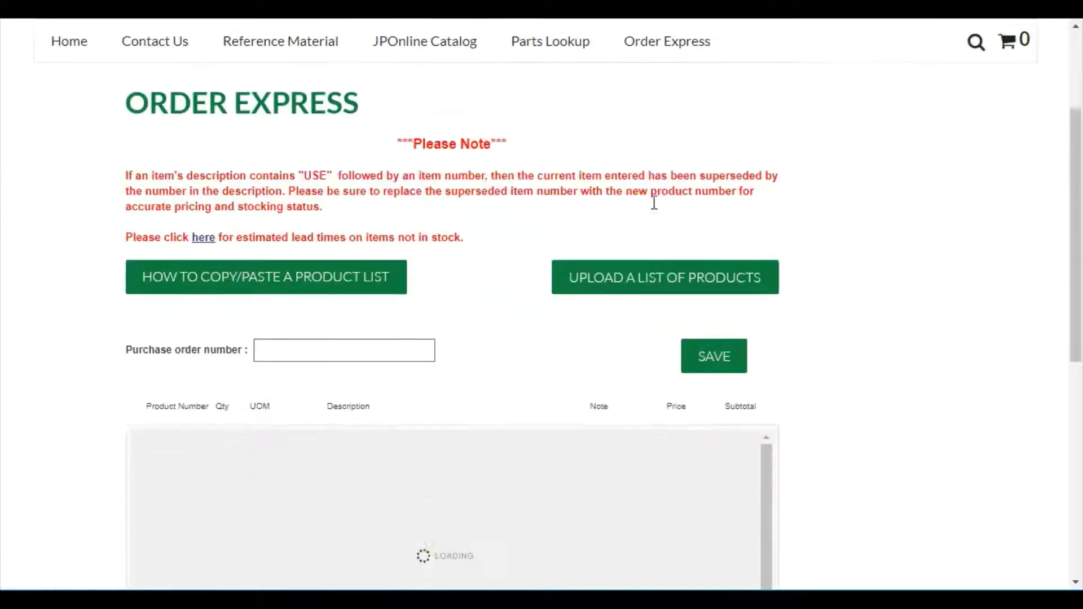
Step: Look through the instructions on how to copy and paste a product list, and close them
{"action": "left_click", "coordinate": [268, 293]}
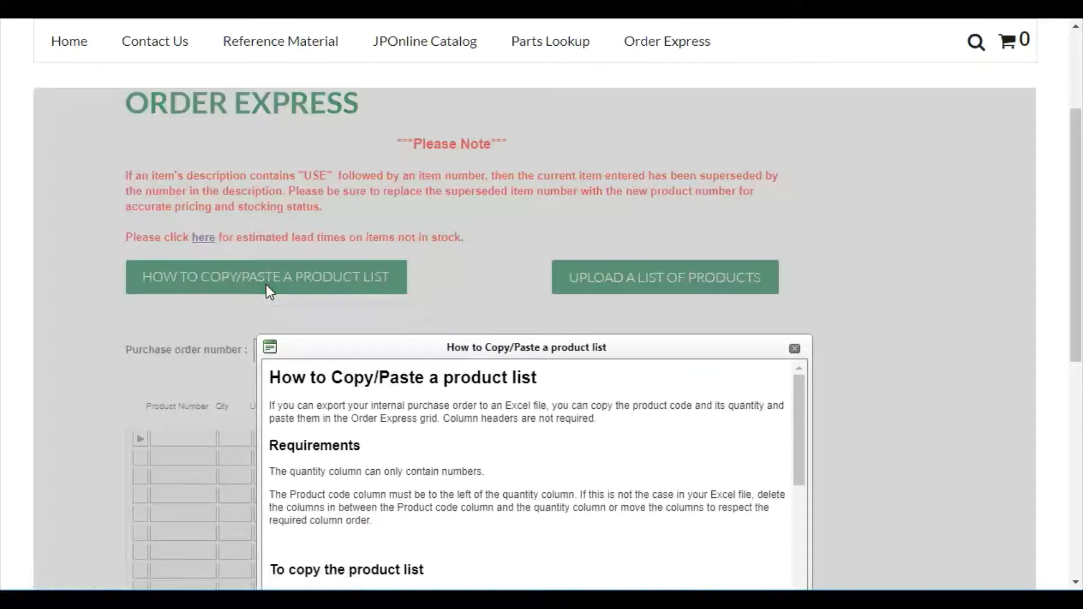
{"action": "left_click_drag", "start_coordinate": [801, 432], "coordinate": [791, 374]}
{"action": "left_click", "coordinate": [795, 350]}
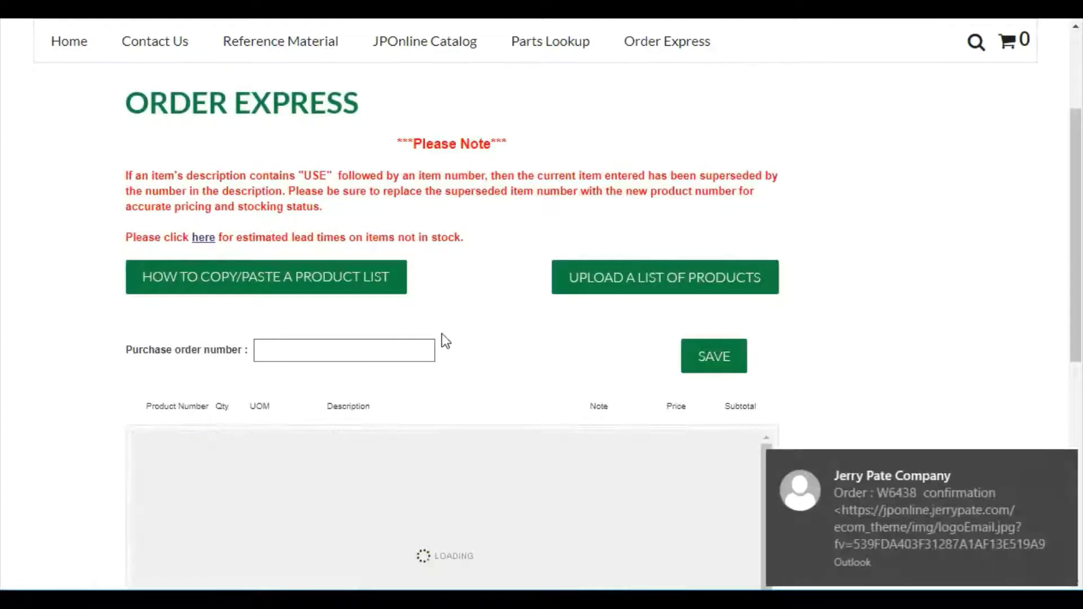
Step: Switch to the PARTS LIST BAD workbook in Excel that holds the product codes and quantities
{"action": "scroll", "coordinate": [459, 335], "scroll_direction": "down", "scroll_amount": 5}
{"action": "scroll", "coordinate": [459, 335], "scroll_direction": "up", "scroll_amount": 2}
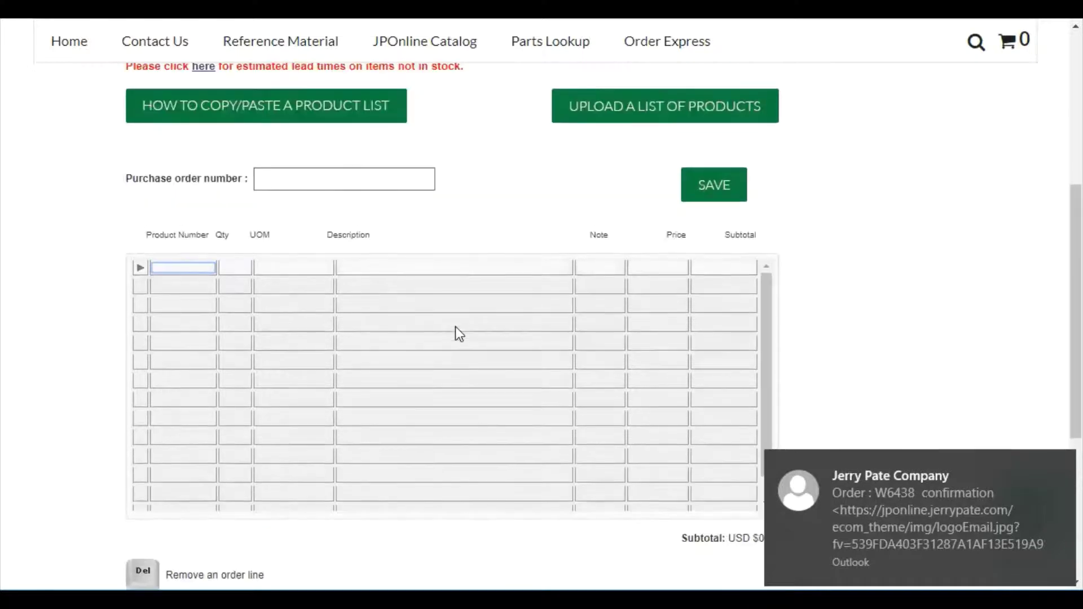
{"action": "mouse_move", "coordinate": [682, 601]}
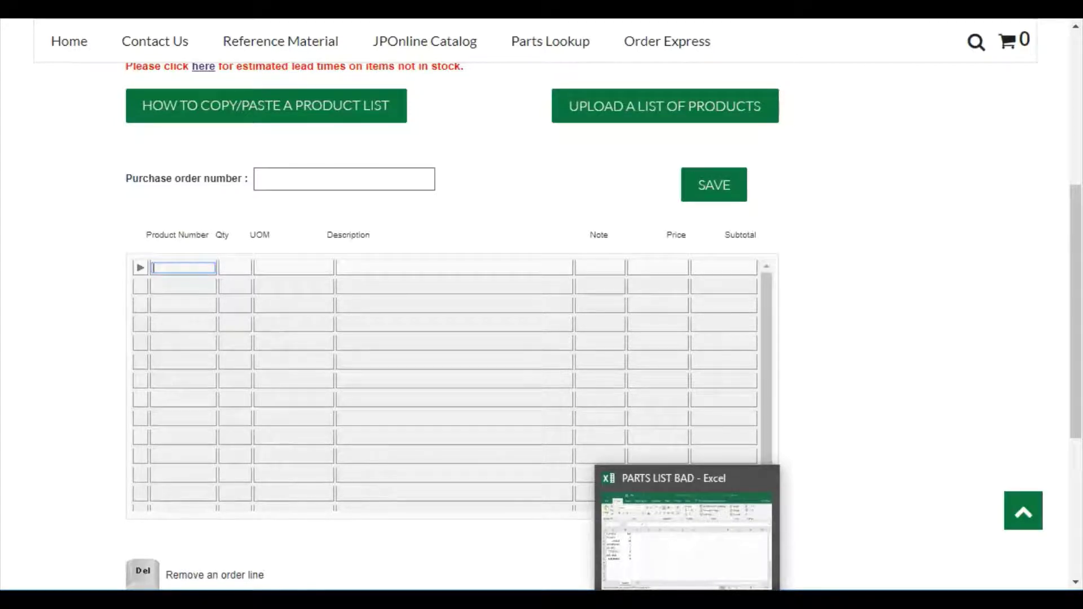
{"action": "left_click", "coordinate": [648, 554]}
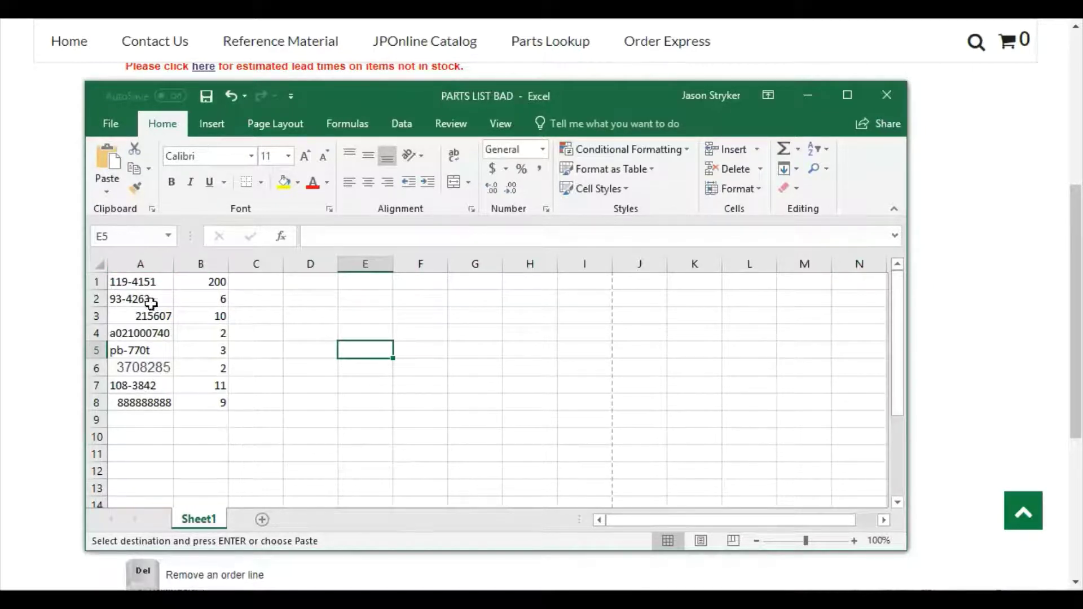
Step: Copy the product codes and quantities in cells A1:B8 of the PARTS LIST BAD workbook
{"action": "left_click", "coordinate": [126, 280]}
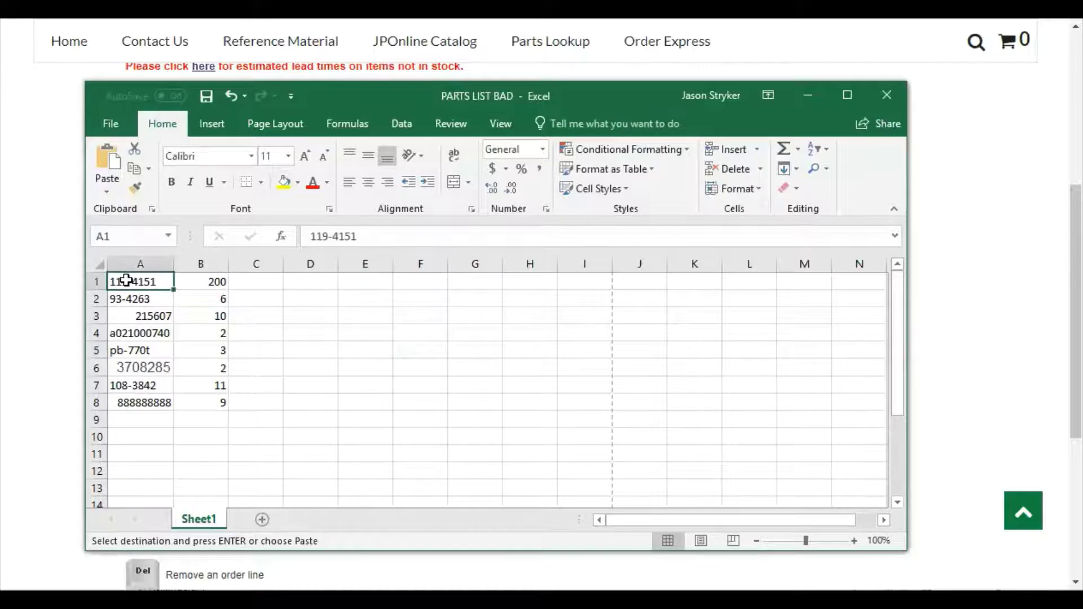
{"action": "left_click_drag", "start_coordinate": [126, 281], "coordinate": [197, 403]}
{"action": "key", "text": "ctrl+c"}
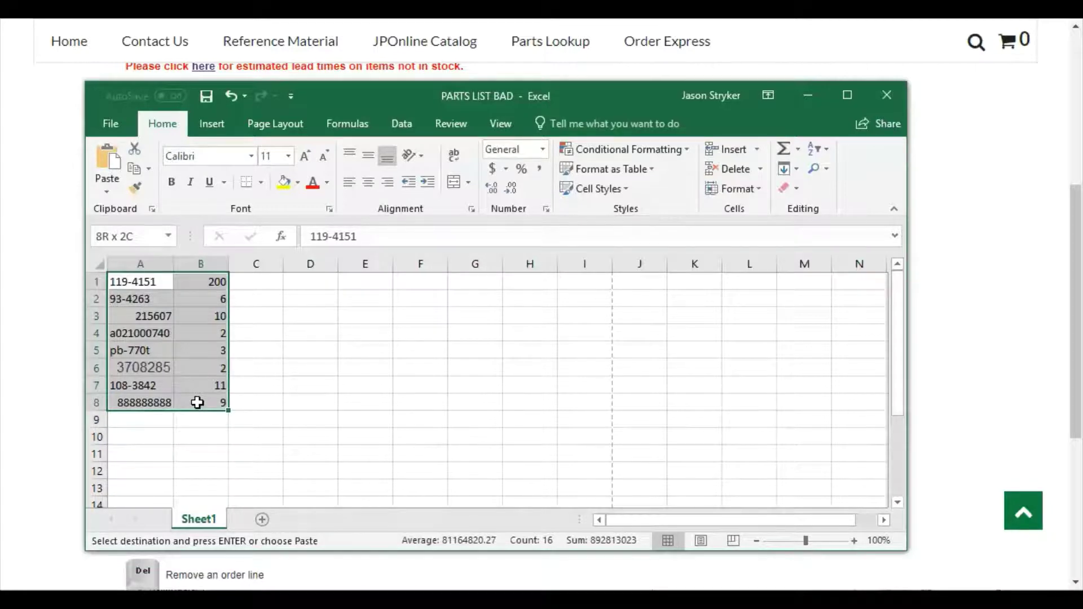
{"action": "left_click_drag", "start_coordinate": [197, 402], "coordinate": [197, 403]}
{"action": "right_click", "coordinate": [189, 342]}
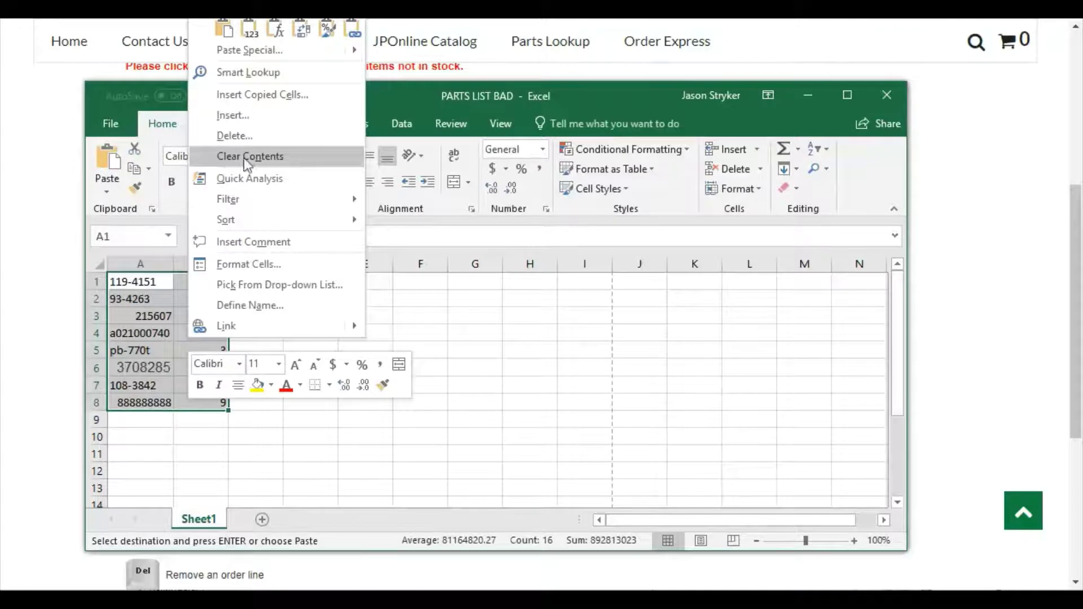
{"action": "key", "text": "Escape"}
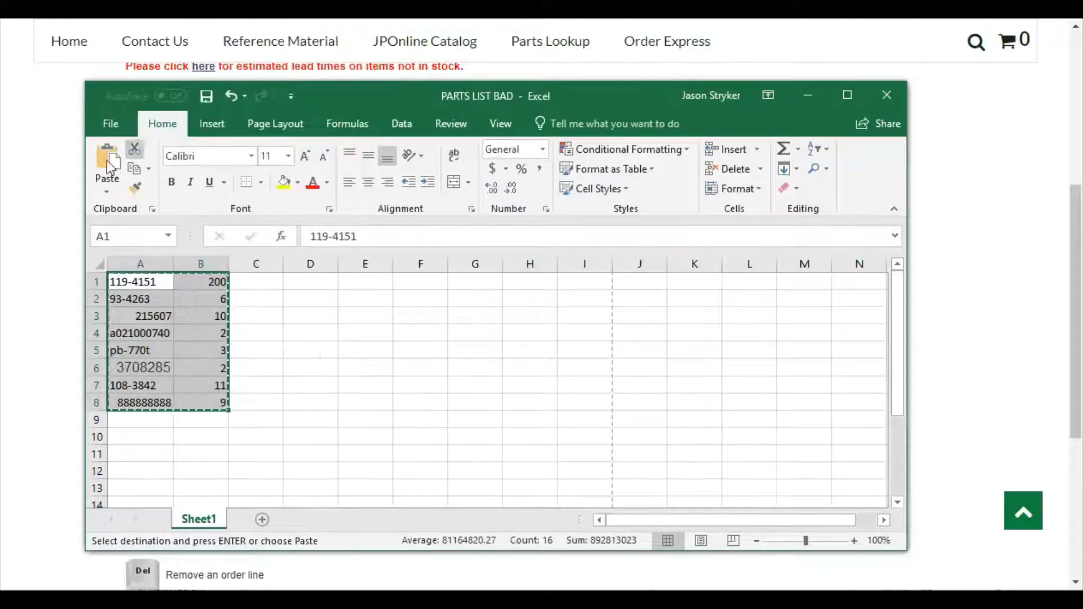
Step: Switch back to the Order Express page and paste the copied list into the first product number cell
{"action": "left_click", "coordinate": [63, 184]}
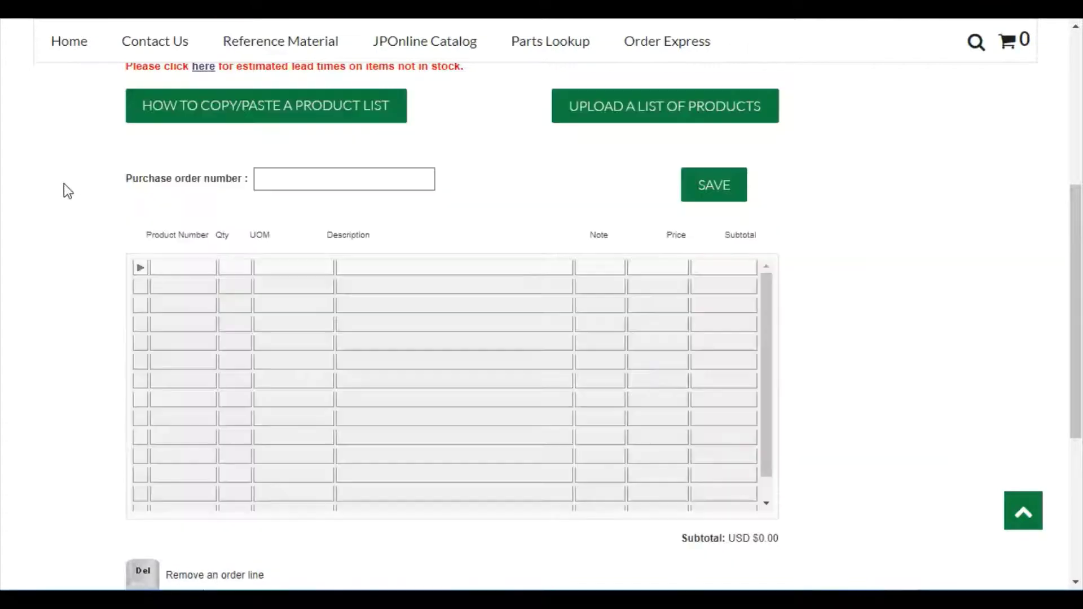
{"action": "right_click", "coordinate": [171, 266]}
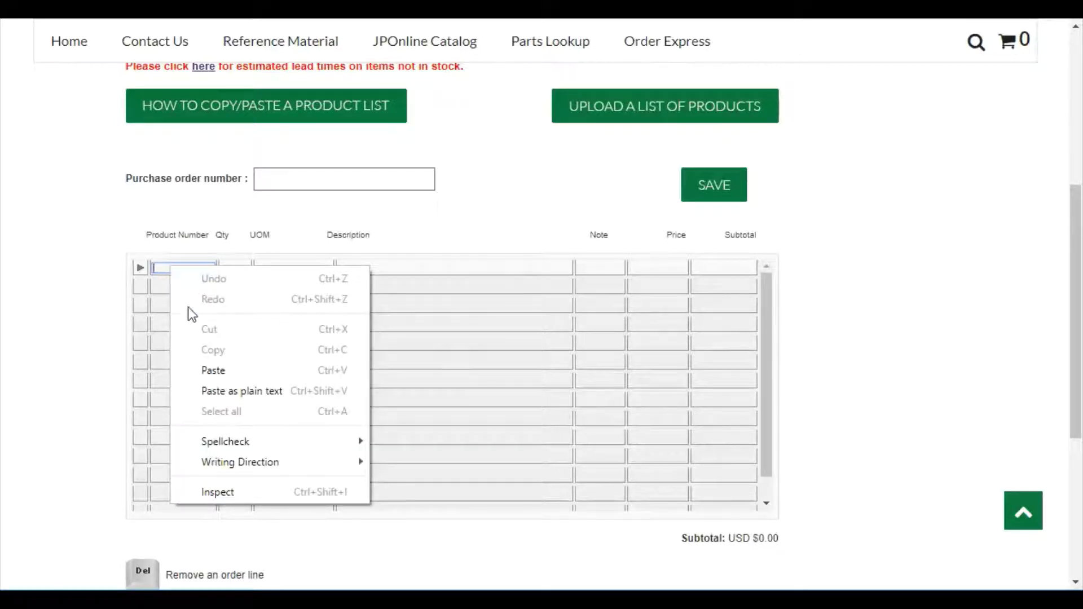
{"action": "left_click", "coordinate": [215, 372]}
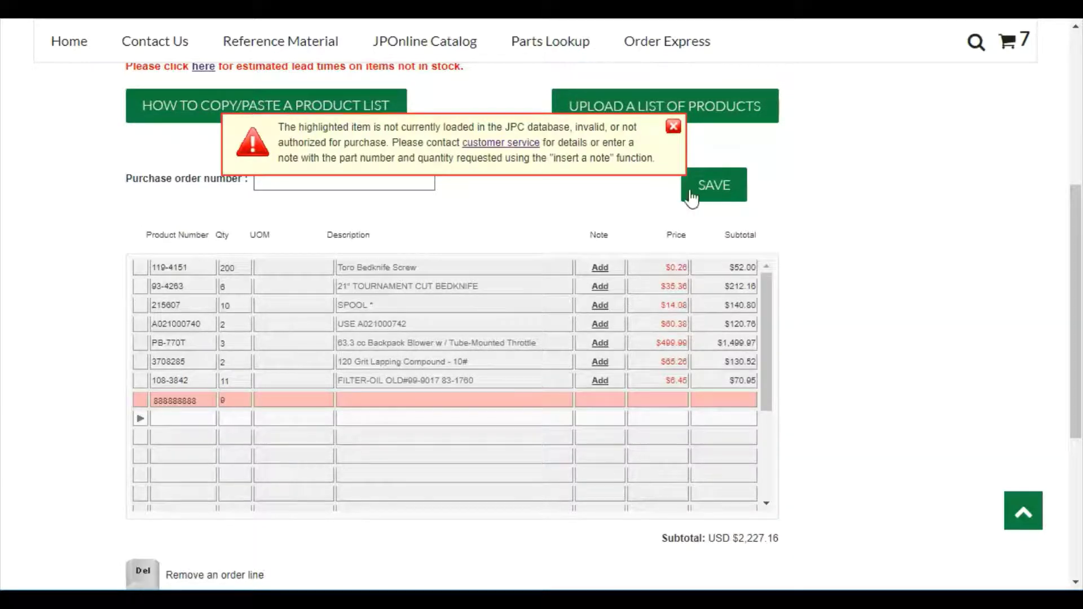
Step: Dismiss the invalid-item messages and remove the highlighted 888888888 line from the order
{"action": "left_click", "coordinate": [674, 127]}
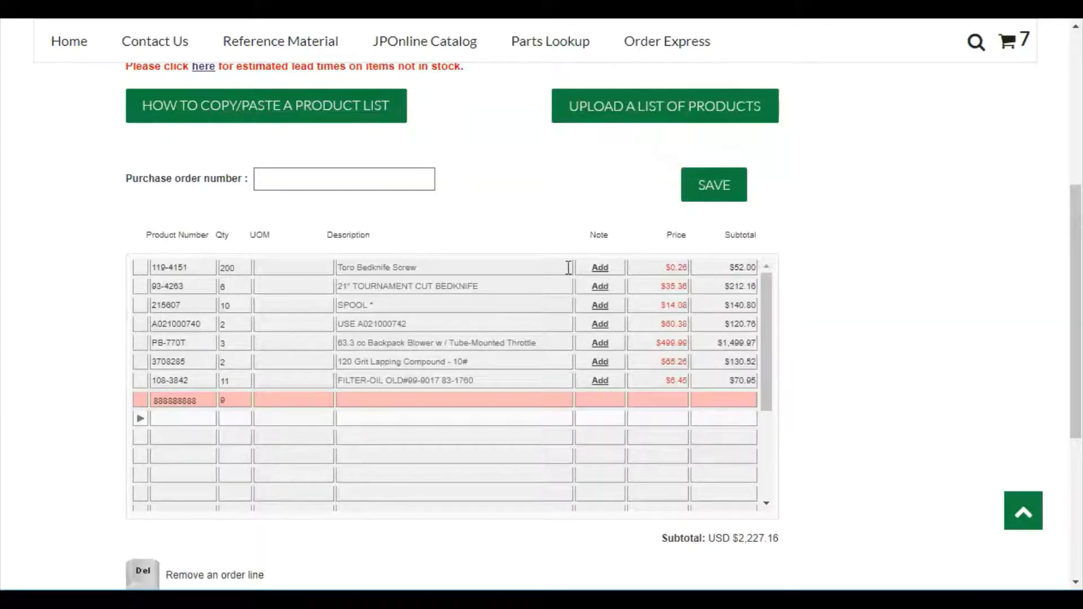
{"action": "left_click", "coordinate": [141, 398]}
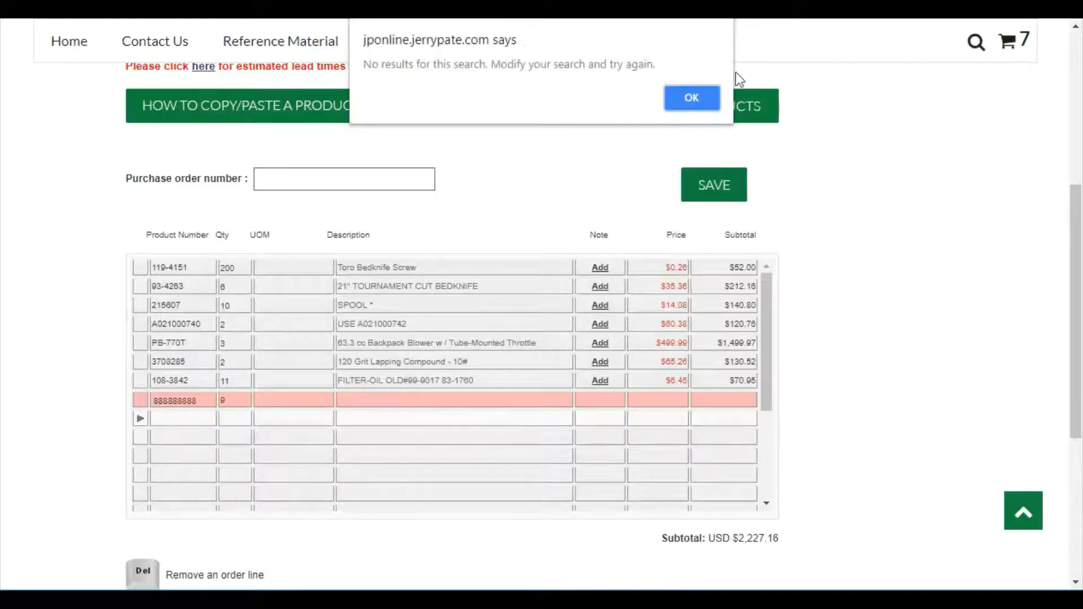
{"action": "left_click", "coordinate": [691, 97]}
{"action": "left_click", "coordinate": [144, 574]}
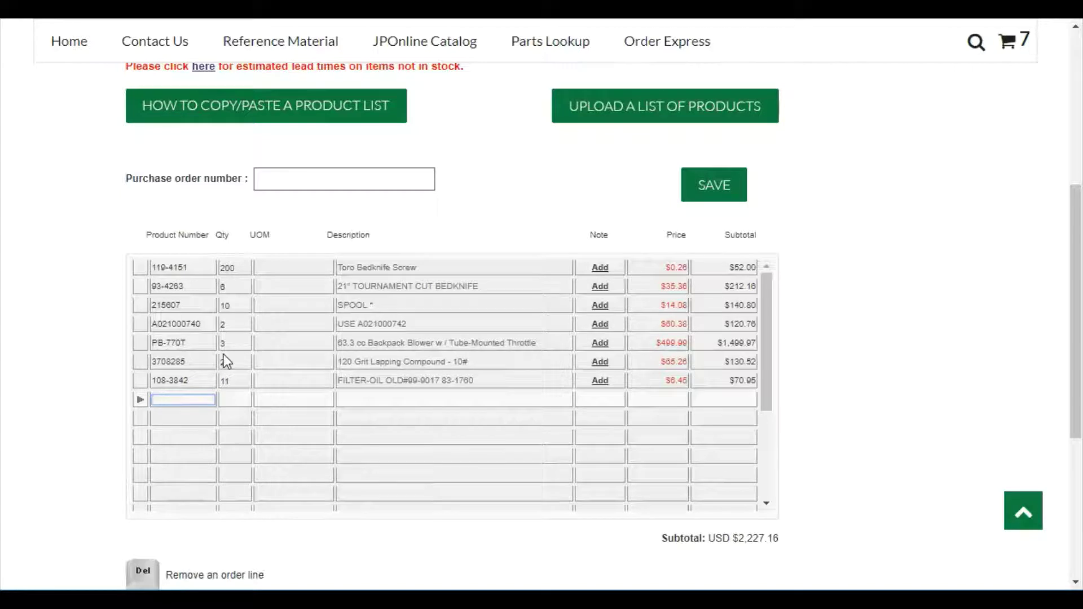
Step: Insert the note "88888 QTY 3" under the 108-3842 oil filter line
{"action": "left_click", "coordinate": [209, 542]}
{"action": "scroll", "coordinate": [209, 540], "scroll_direction": "down", "scroll_amount": 2}
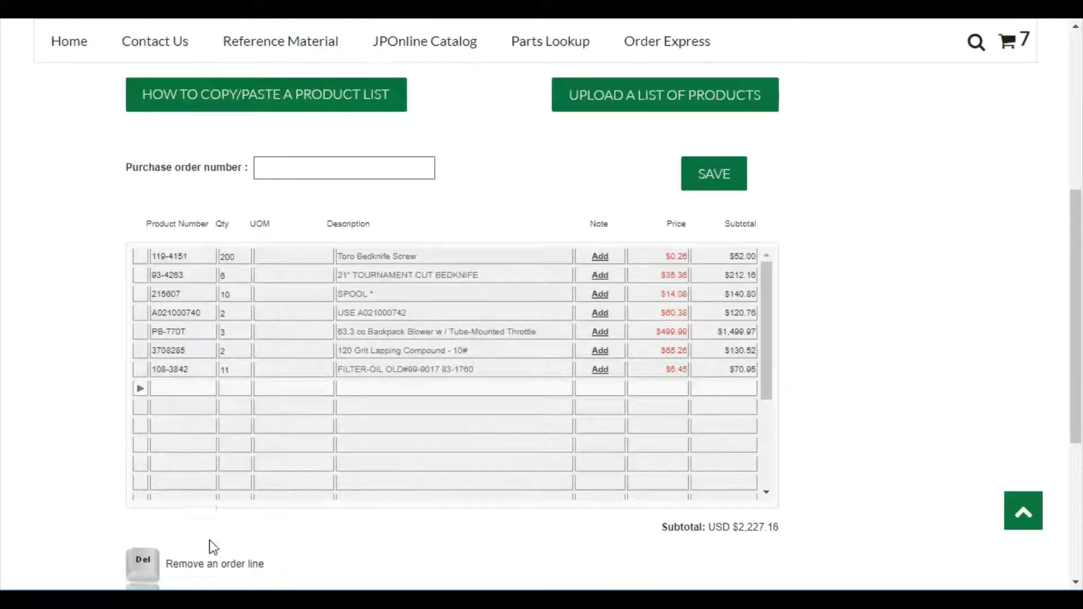
{"action": "left_click", "coordinate": [141, 526]}
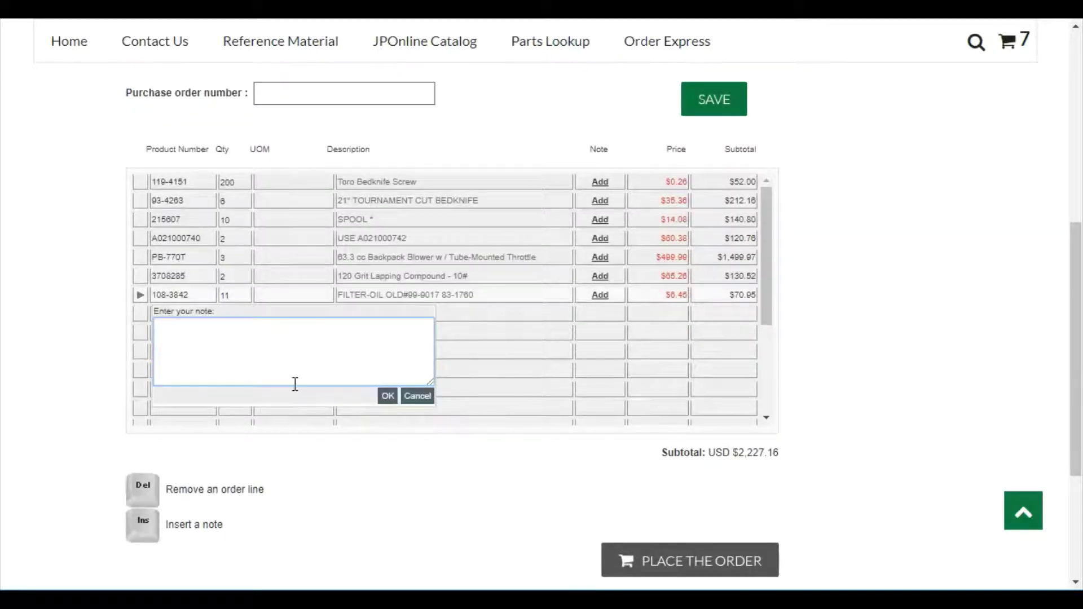
{"action": "type", "text": "88888 QTY 3"}
{"action": "left_click", "coordinate": [386, 395]}
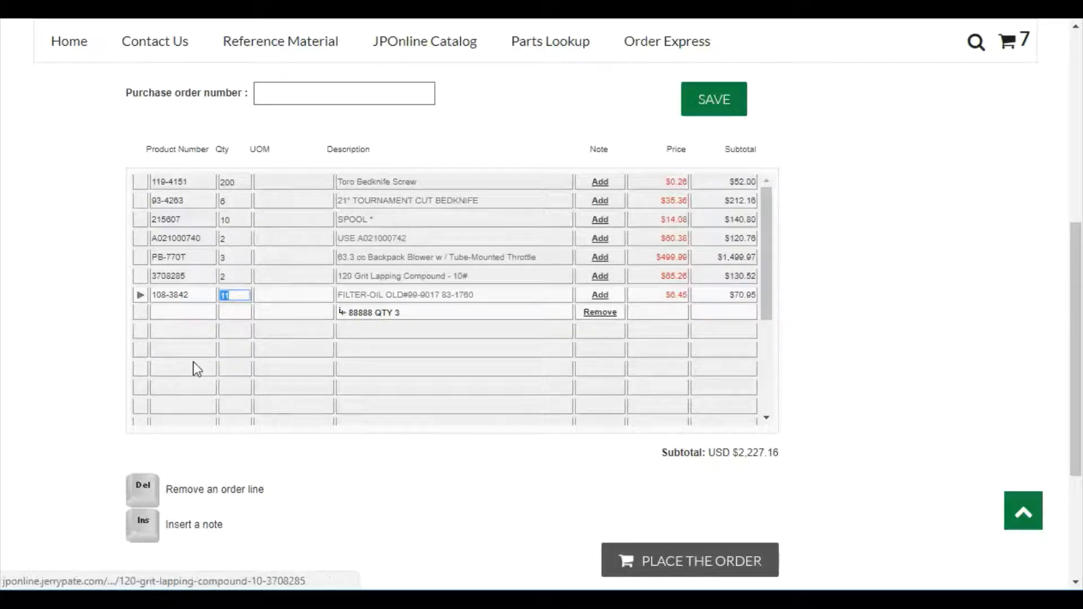
Step: Add product A021000742 with quantity 2 on the empty line below the note
{"action": "left_click", "coordinate": [178, 332]}
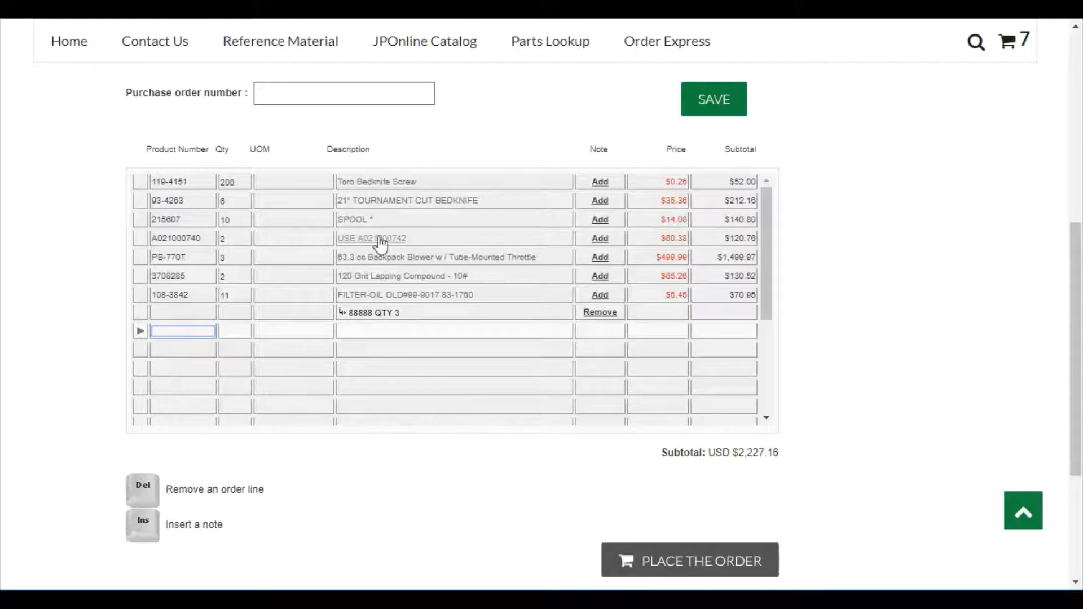
{"action": "type", "text": "A021000742"}
{"action": "key", "text": "Tab"}
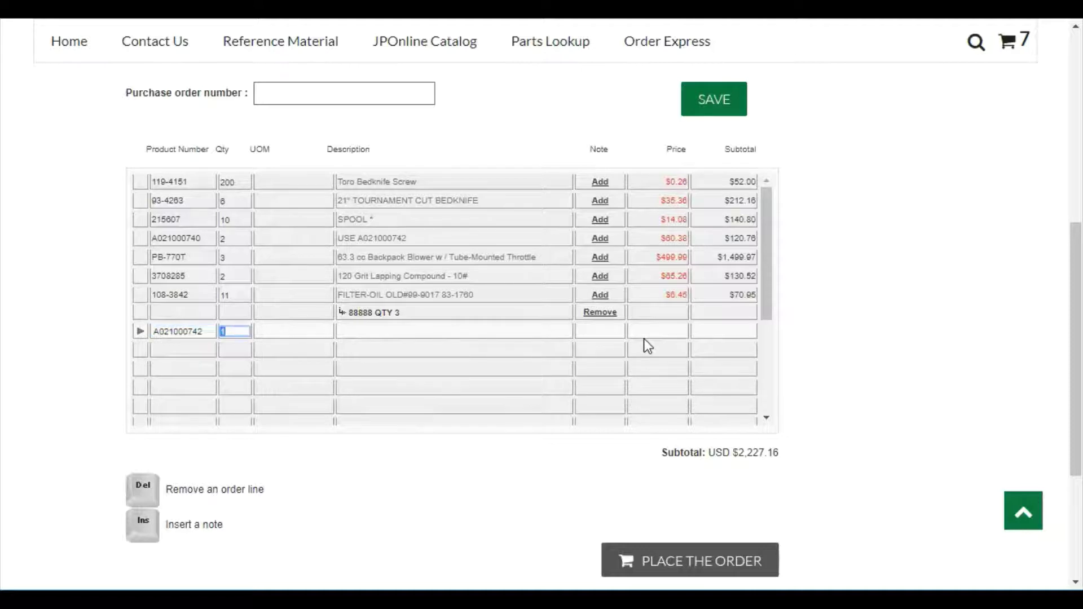
{"action": "type", "text": "2"}
{"action": "key", "text": "Return"}
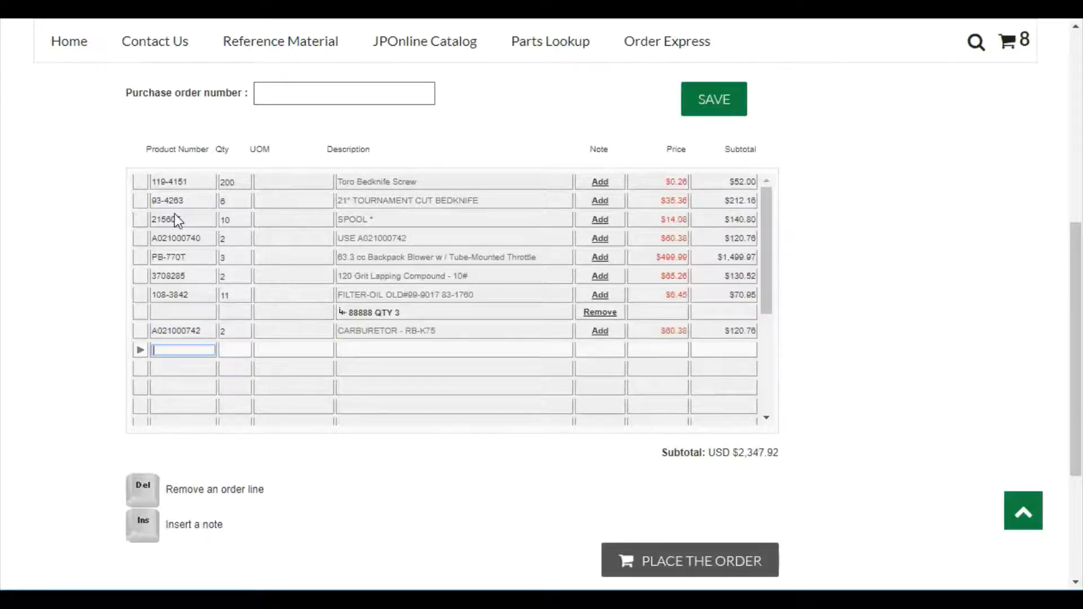
Step: Remove the superseded A021000740 line from the order and confirm the removal
{"action": "left_click", "coordinate": [140, 238]}
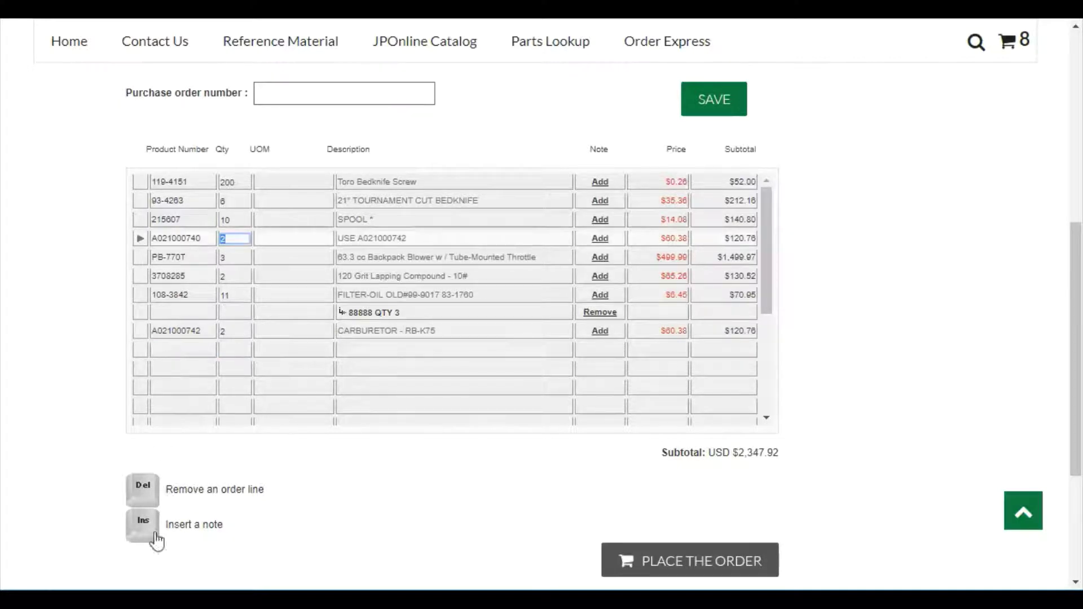
{"action": "key", "text": "Delete"}
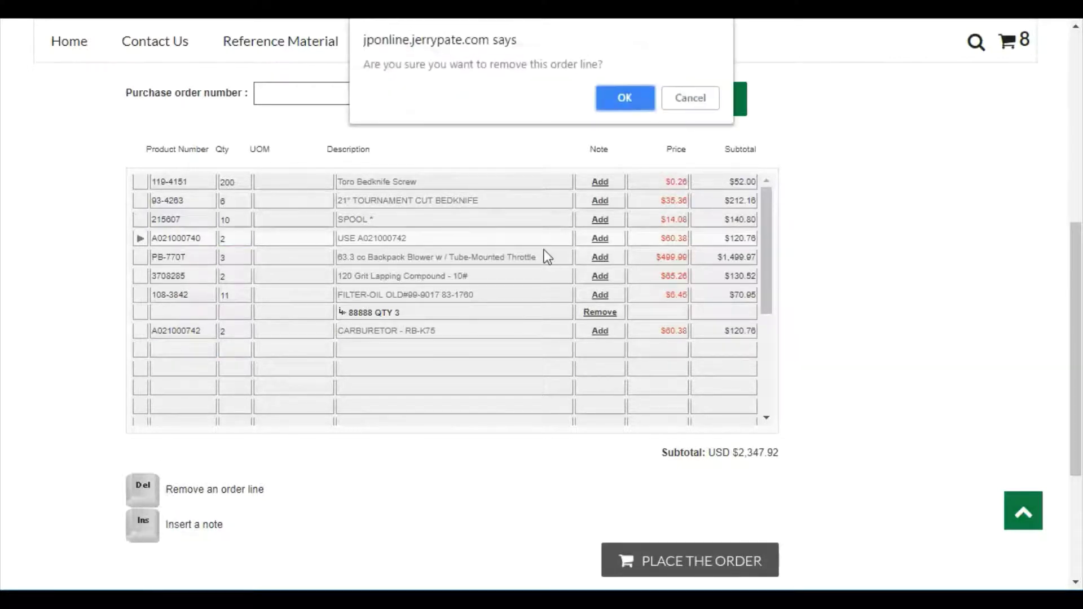
{"action": "left_click", "coordinate": [609, 97]}
{"action": "left_click", "coordinate": [509, 530]}
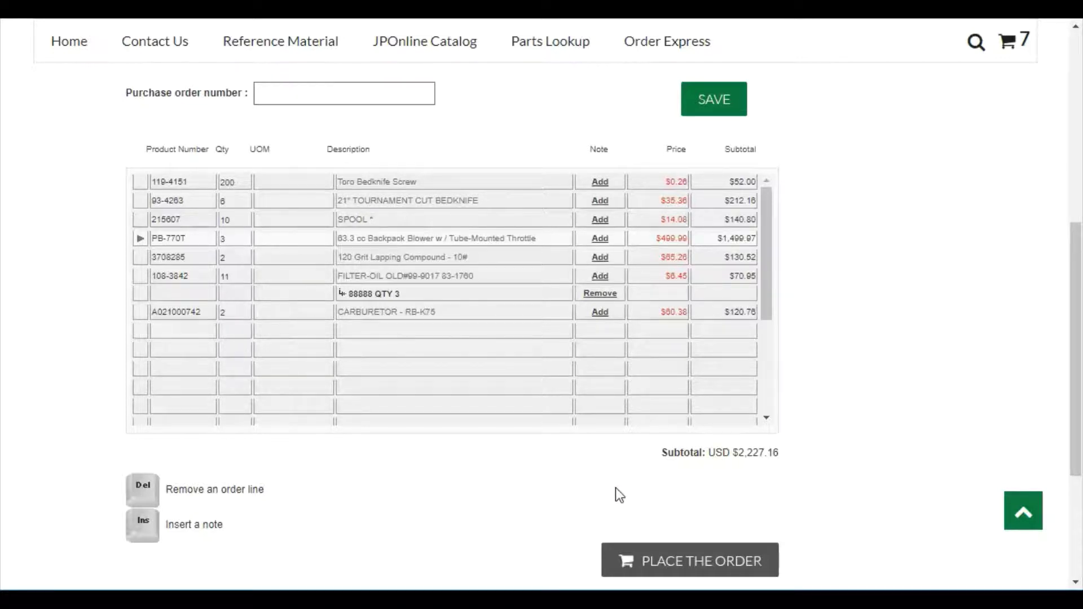
{"action": "scroll", "coordinate": [615, 487], "scroll_direction": "up", "scroll_amount": 3}
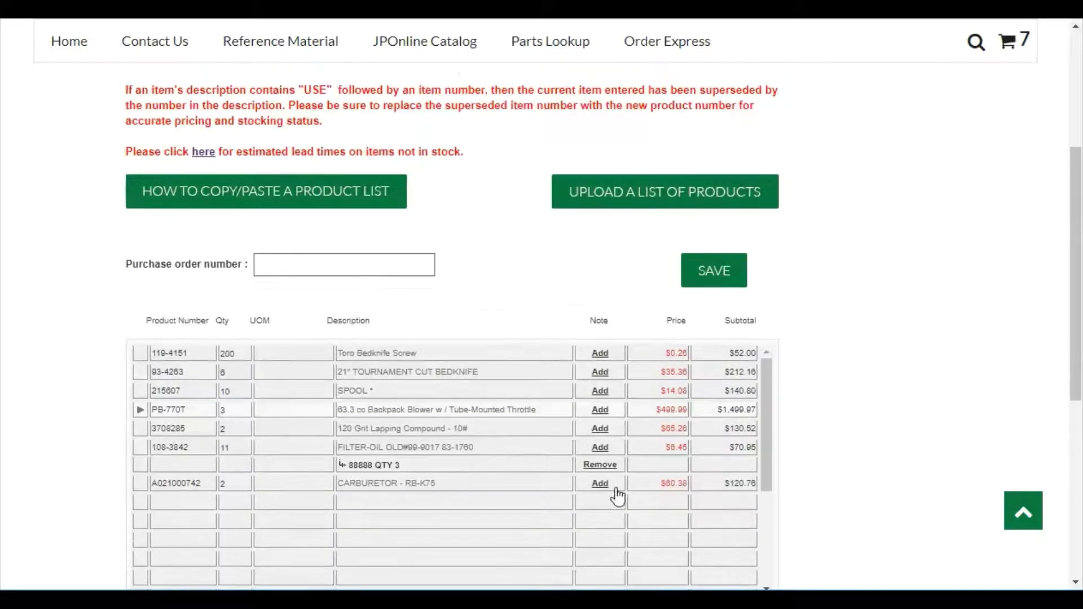
Step: Go back to the home page and reopen Order Express to start another order
{"action": "left_click", "coordinate": [64, 43]}
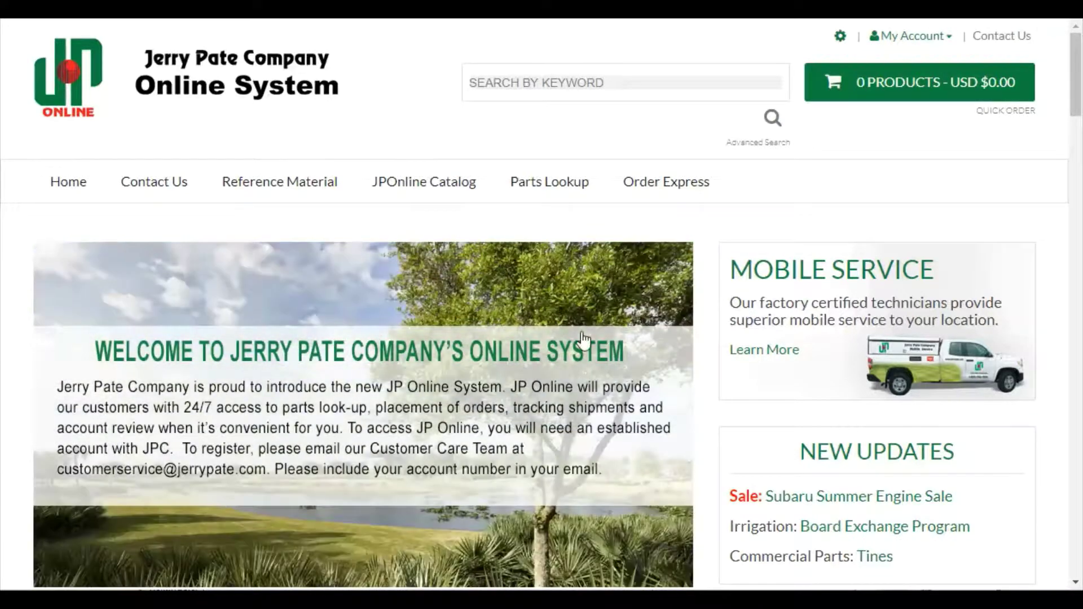
{"action": "left_click", "coordinate": [667, 186]}
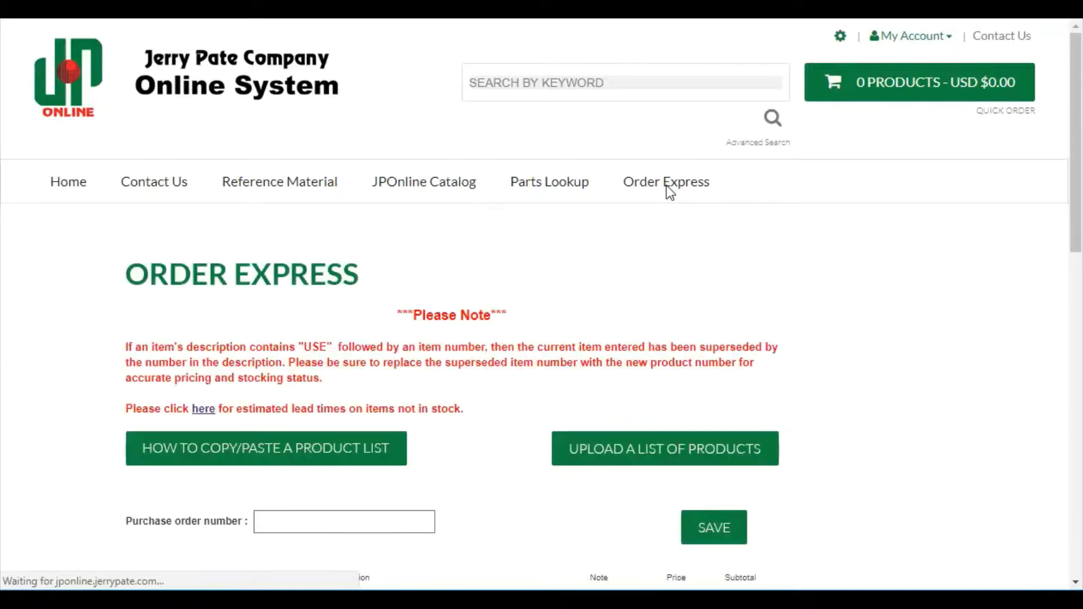
{"action": "scroll", "coordinate": [678, 207], "scroll_direction": "down", "scroll_amount": 3}
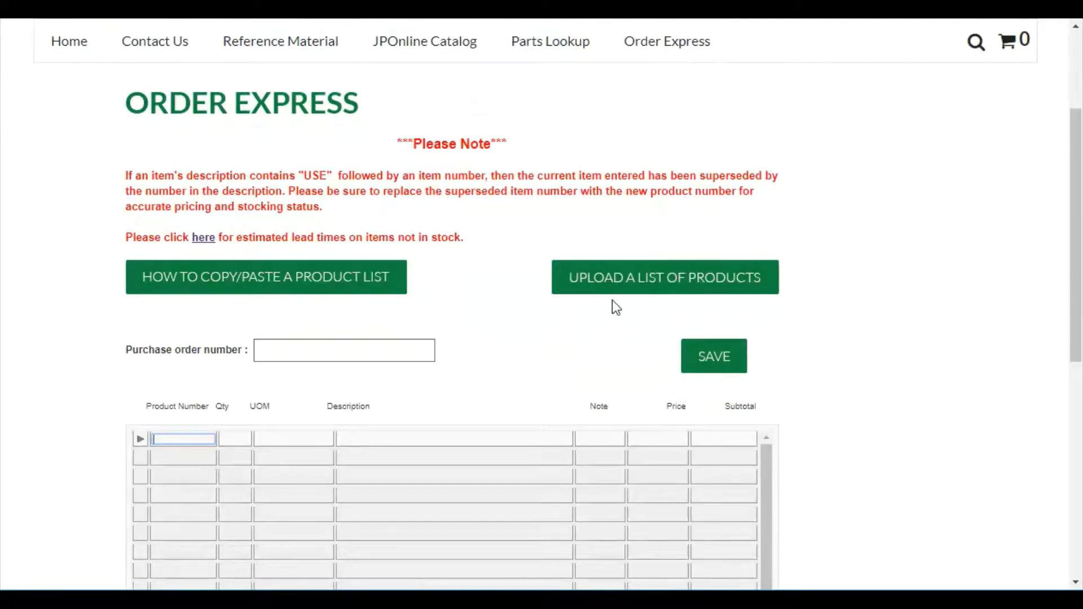
Step: Look over the product list upload dialog with its file and separator options, and close it
{"action": "left_click", "coordinate": [672, 292]}
{"action": "scroll", "coordinate": [695, 395], "scroll_direction": "down", "scroll_amount": 2}
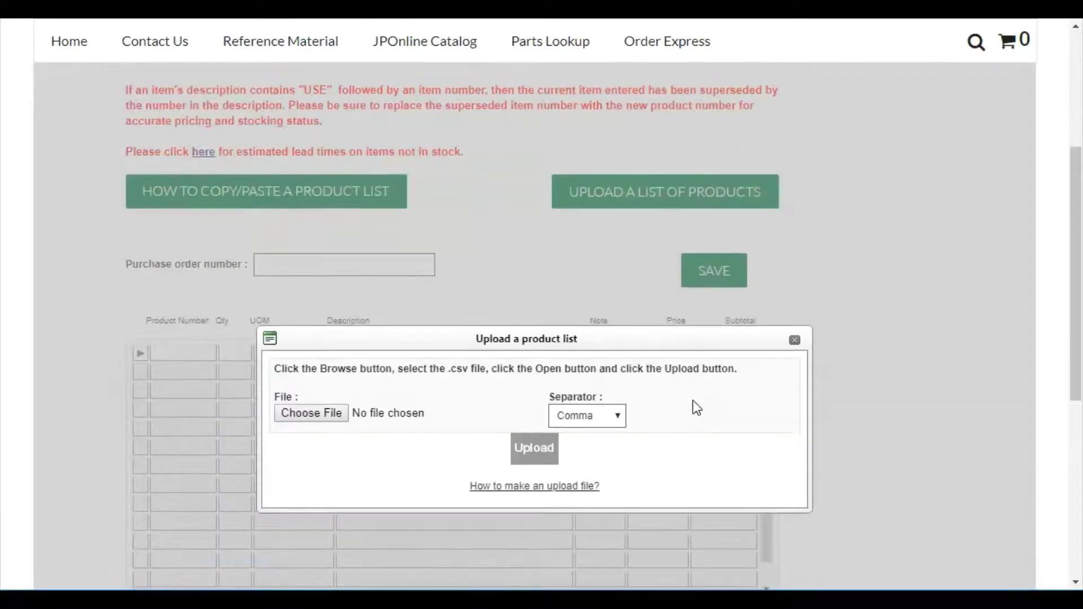
{"action": "scroll", "coordinate": [693, 401], "scroll_direction": "down", "scroll_amount": 2}
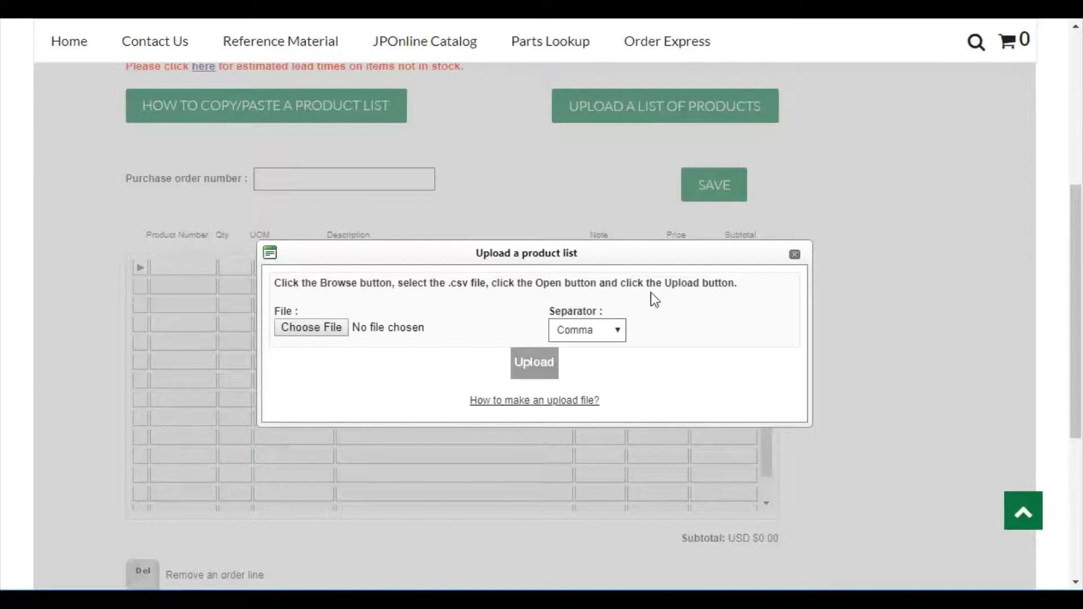
{"action": "left_click", "coordinate": [795, 255]}
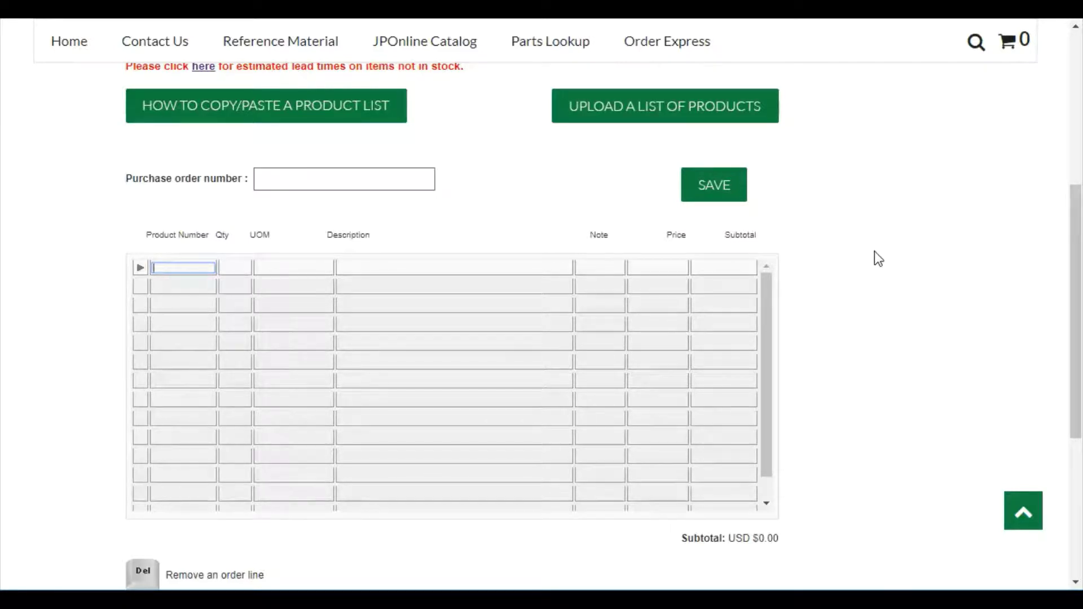
Step: Upload PARTS LIST BAD.csv as a comma-separated product list and close the upload summary
{"action": "left_click", "coordinate": [693, 119]}
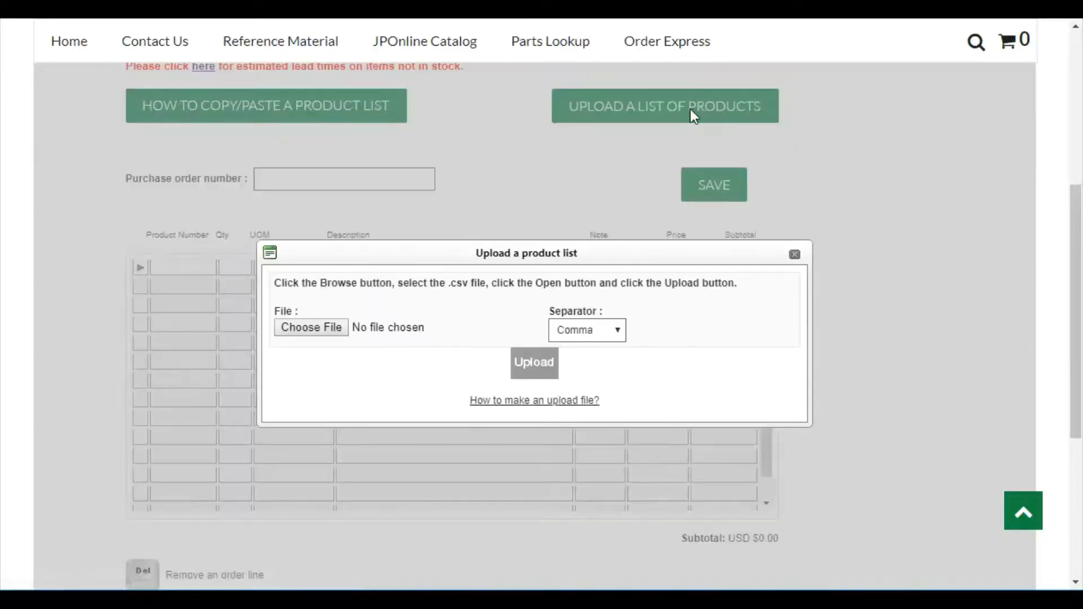
{"action": "left_click", "coordinate": [324, 331]}
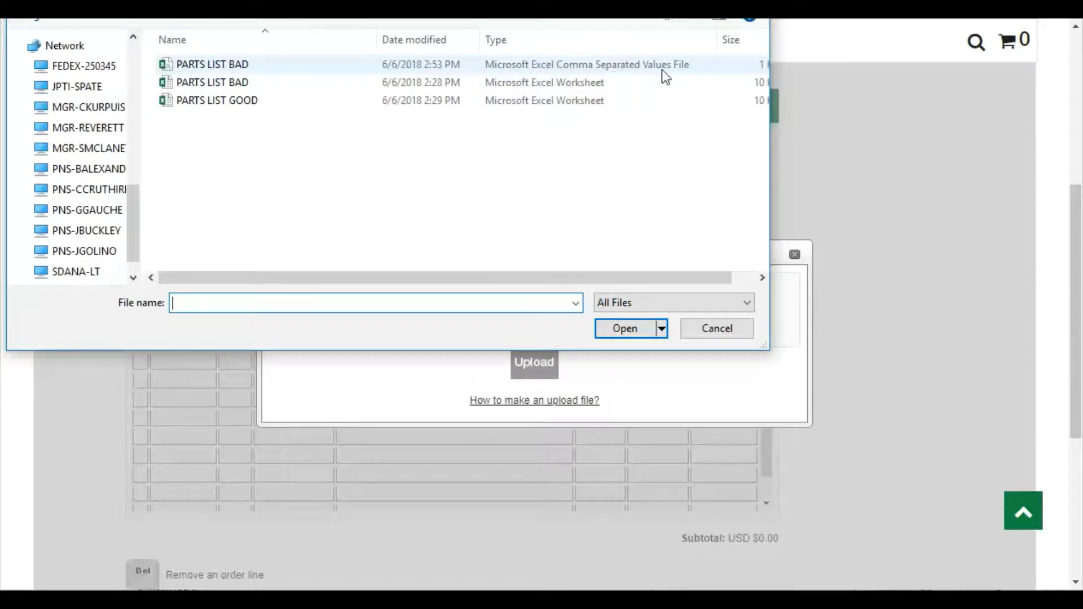
{"action": "double_click", "coordinate": [229, 65]}
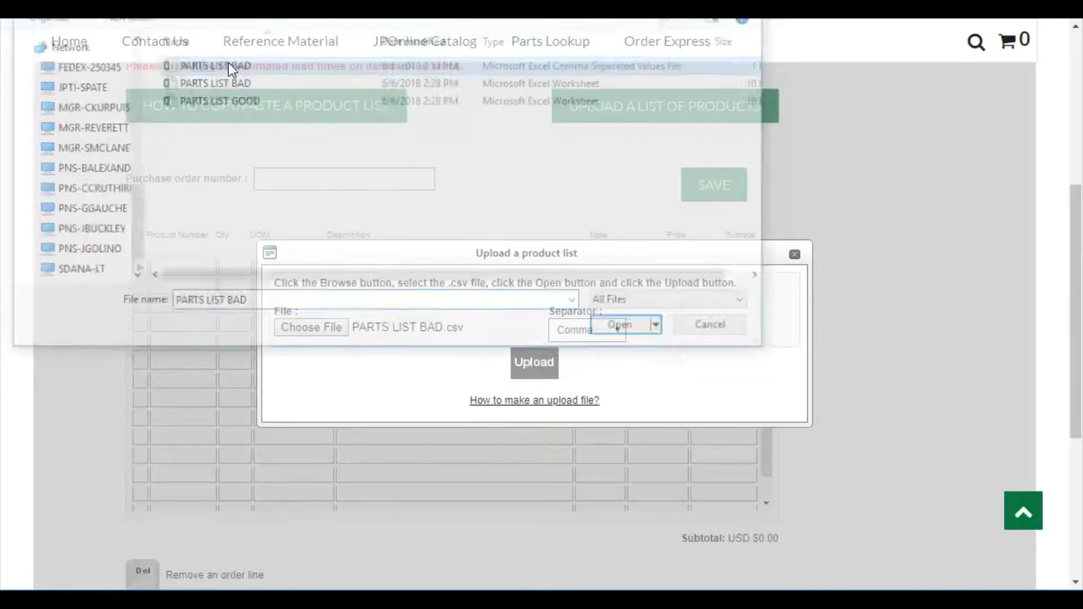
{"action": "left_click", "coordinate": [544, 364]}
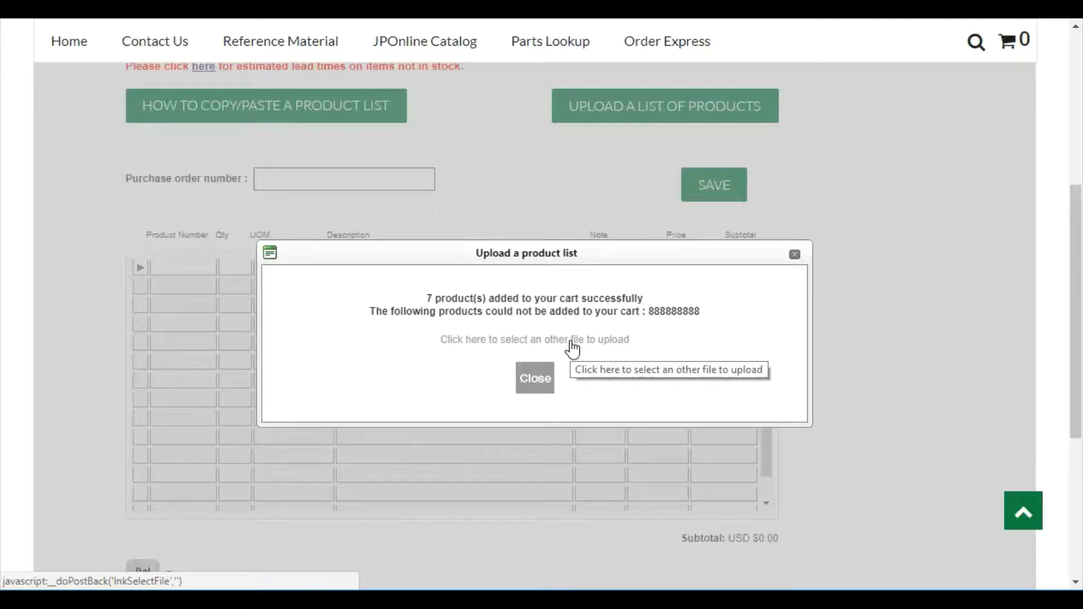
{"action": "left_click", "coordinate": [535, 379]}
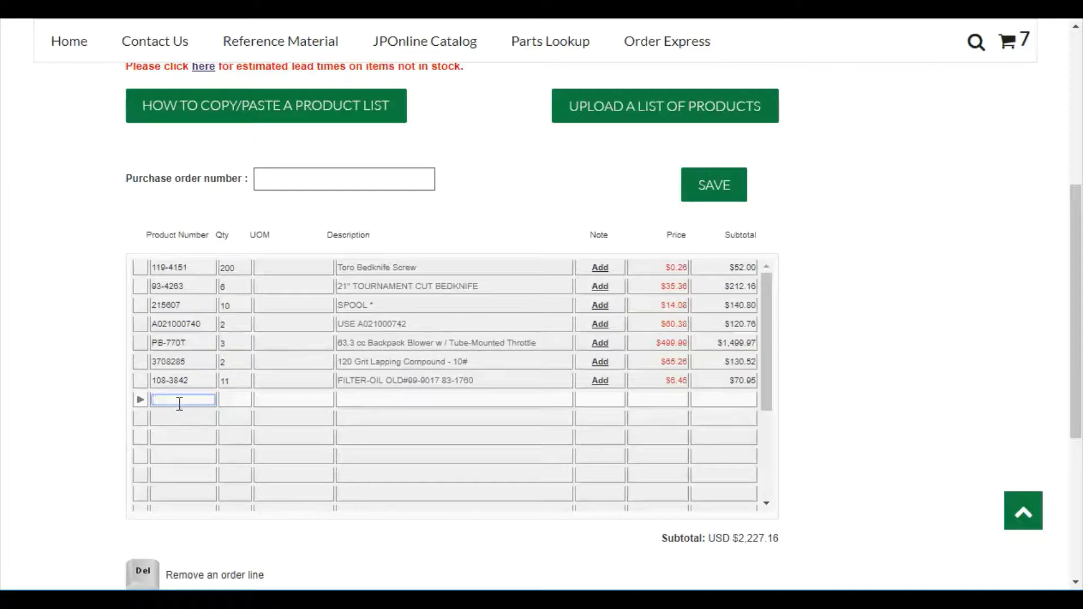
Step: Add replacement product A021000742 with quantity 2 on the empty line below the uploaded products
{"action": "type", "text": "A021000742"}
{"action": "key", "text": "Tab"}
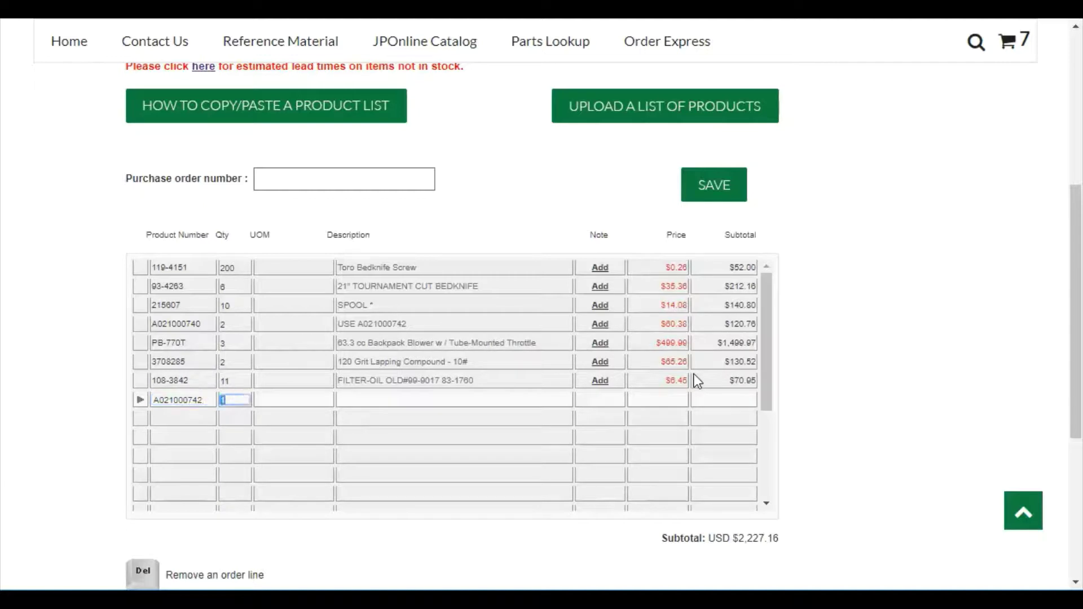
{"action": "type", "text": "2"}
{"action": "key", "text": "Return"}
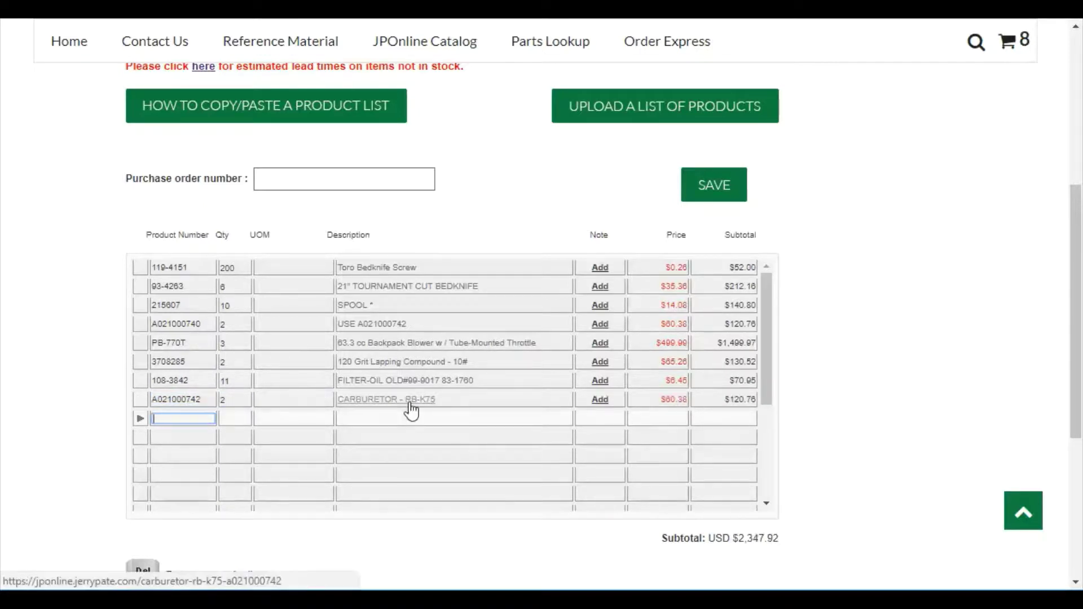
Step: Remove the superseded product A021000740 line from the order and confirm the removal
{"action": "left_click", "coordinate": [138, 324]}
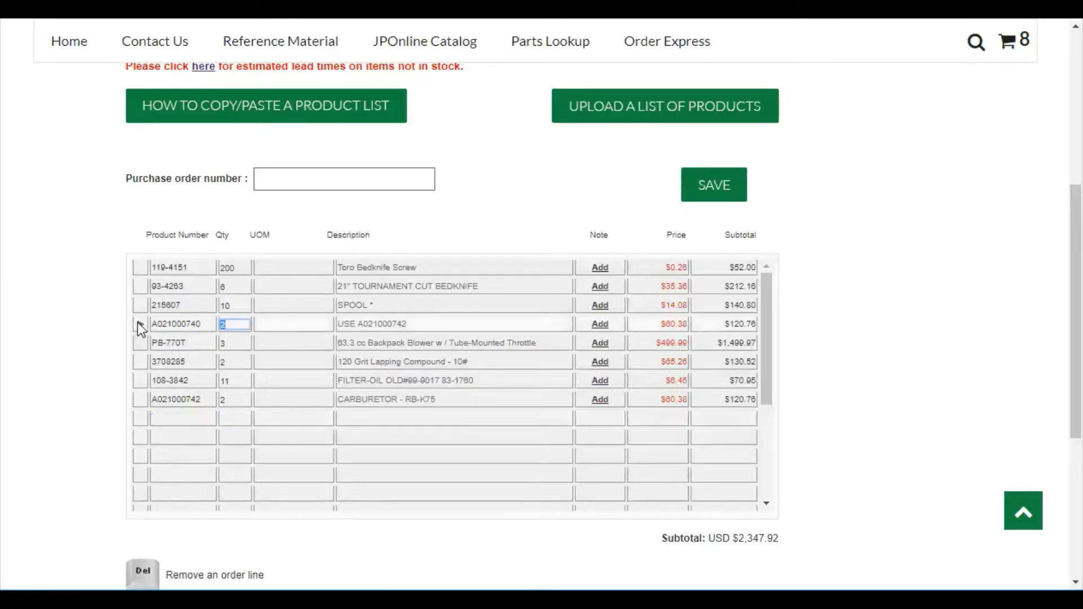
{"action": "scroll", "coordinate": [185, 532], "scroll_direction": "down", "scroll_amount": 2}
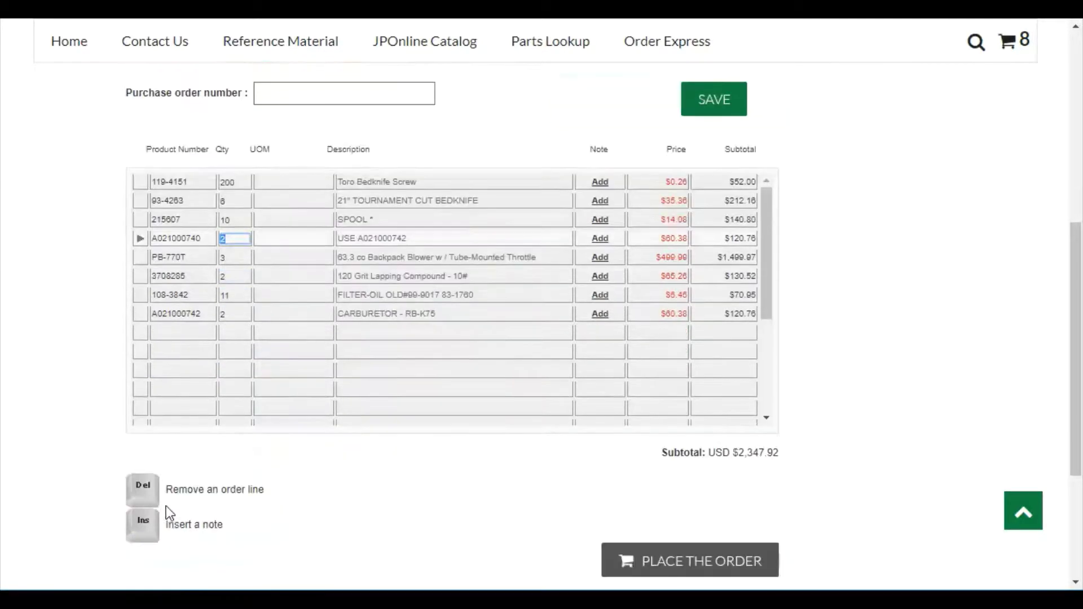
{"action": "key", "text": "Delete"}
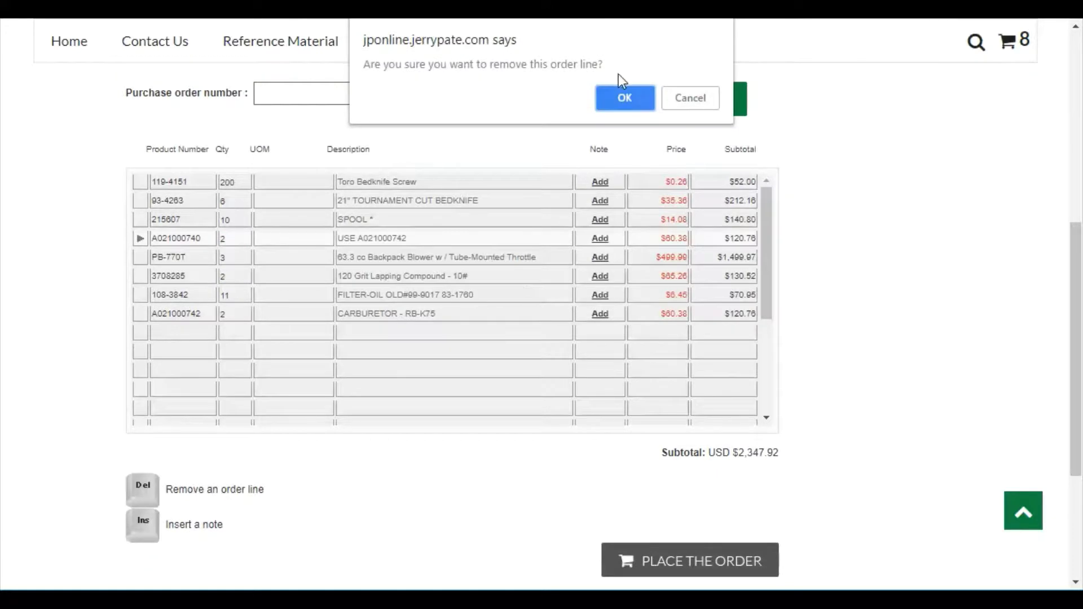
{"action": "left_click", "coordinate": [621, 95]}
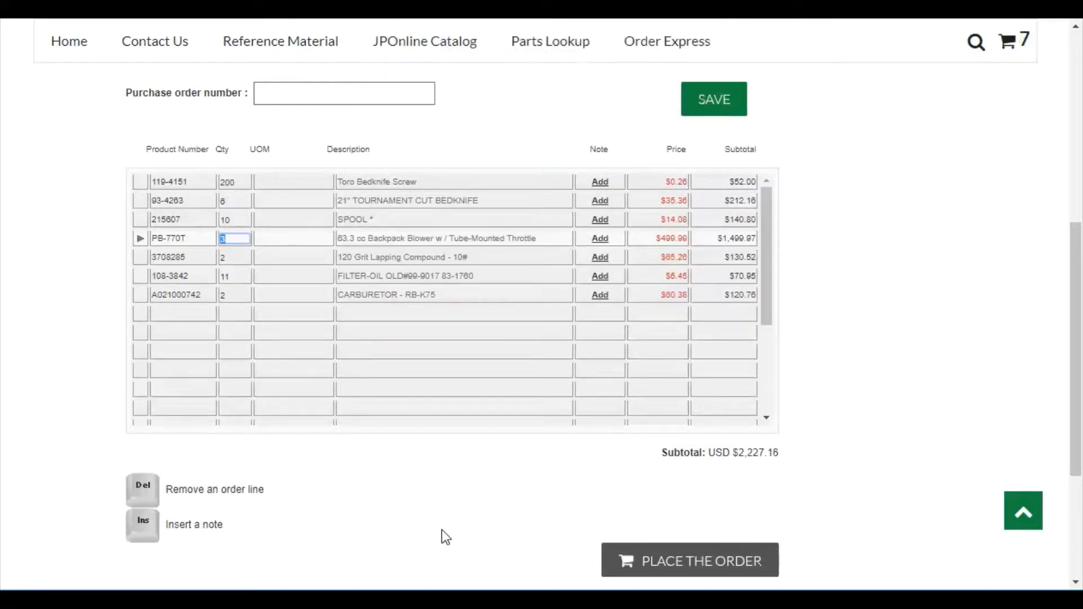
Step: Review the order lines and the ordering notes on the Order Express page, and return to the home page
{"action": "scroll", "coordinate": [441, 530], "scroll_direction": "up", "scroll_amount": 2}
{"action": "scroll", "coordinate": [442, 530], "scroll_direction": "up", "scroll_amount": 2}
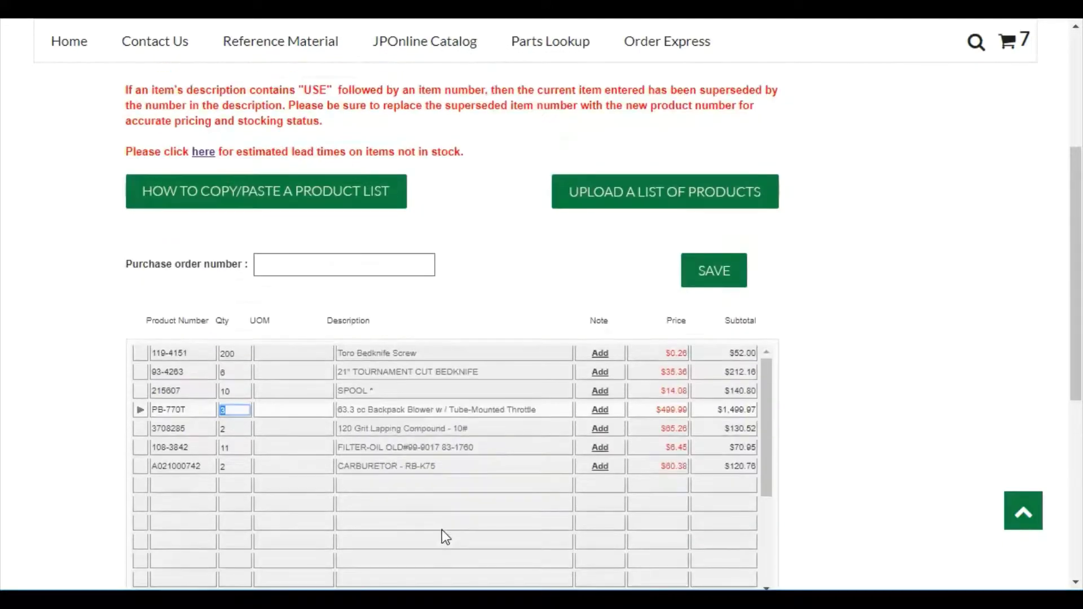
{"action": "scroll", "coordinate": [442, 530], "scroll_direction": "down", "scroll_amount": 2}
{"action": "scroll", "coordinate": [442, 529], "scroll_direction": "up", "scroll_amount": 2}
{"action": "scroll", "coordinate": [902, 479], "scroll_direction": "down", "scroll_amount": 4}
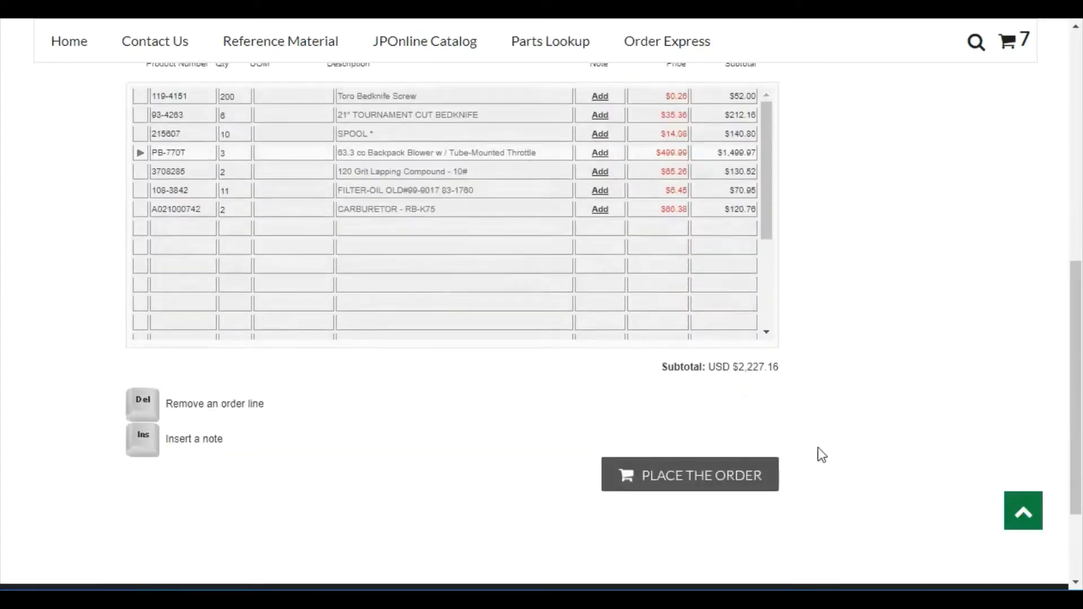
{"action": "scroll", "coordinate": [788, 393], "scroll_direction": "up", "scroll_amount": 8}
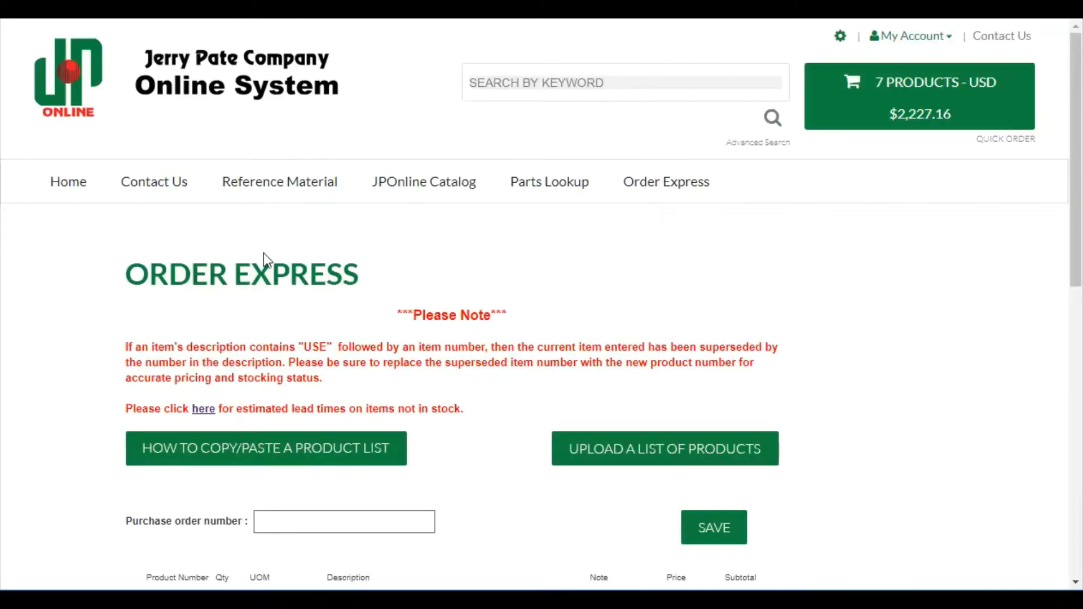
{"action": "left_click", "coordinate": [69, 183]}
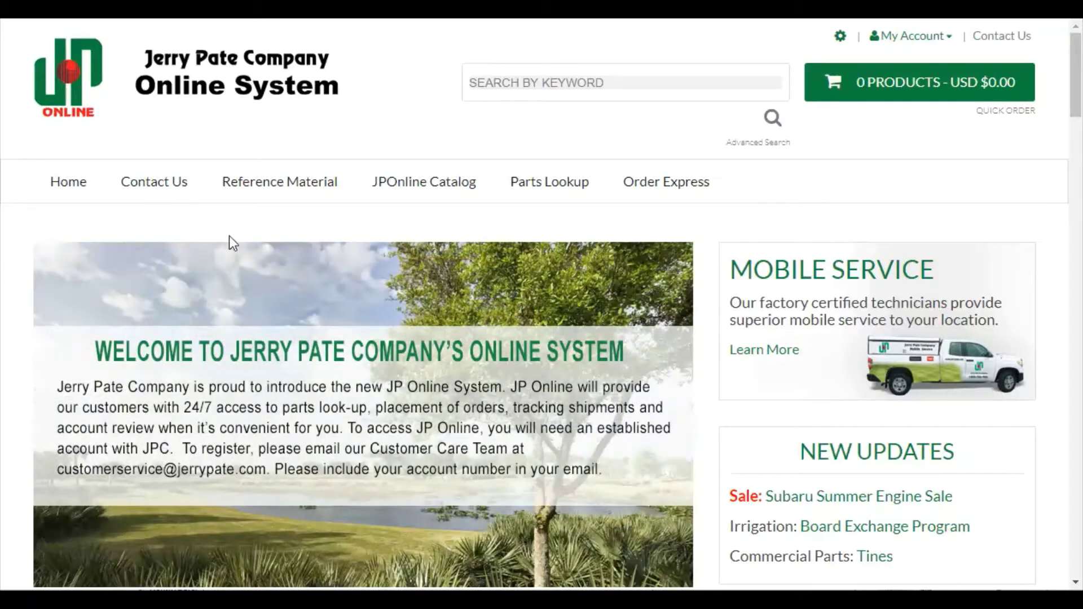
Step: Reopen Order Express, look over the empty order form down to the order placement option, and go back home
{"action": "left_click", "coordinate": [663, 181]}
{"action": "scroll", "coordinate": [736, 275], "scroll_direction": "down", "scroll_amount": 10}
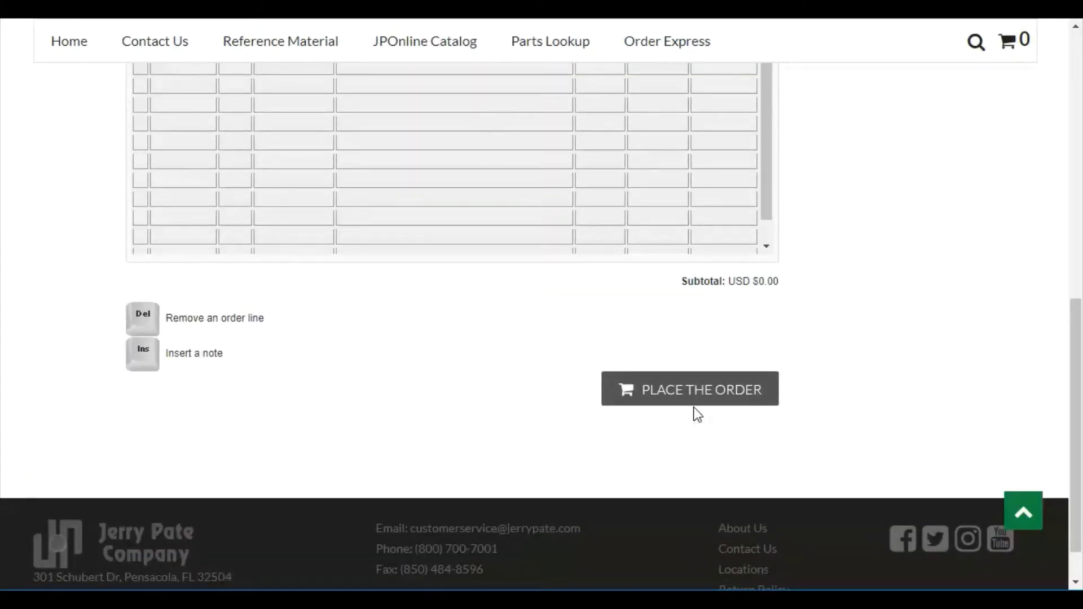
{"action": "scroll", "coordinate": [698, 416], "scroll_direction": "up", "scroll_amount": 10}
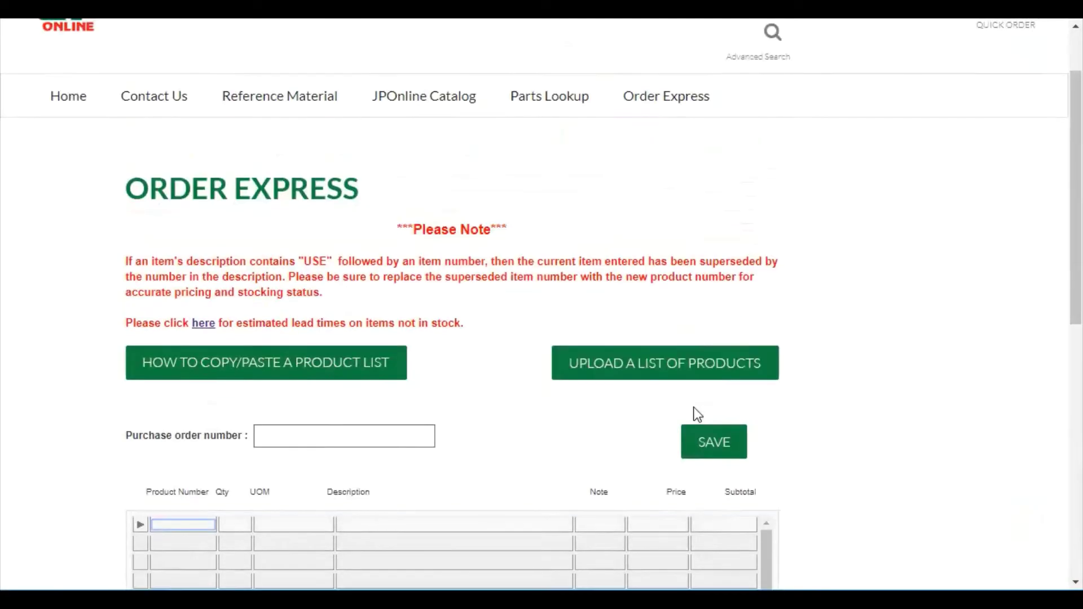
{"action": "scroll", "coordinate": [698, 415], "scroll_direction": "up", "scroll_amount": 2}
{"action": "left_click", "coordinate": [78, 179]}
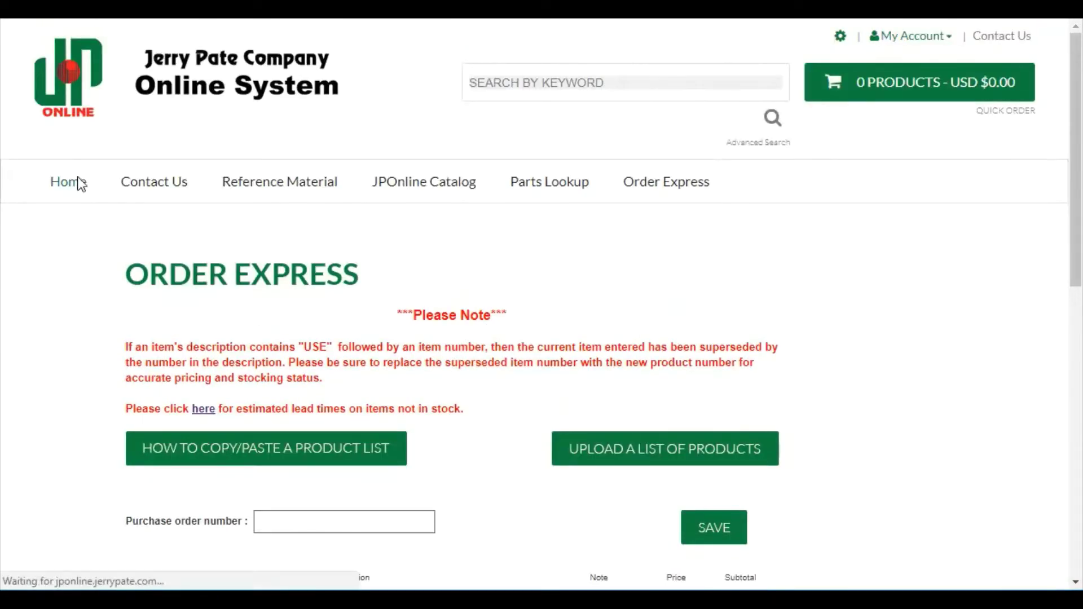